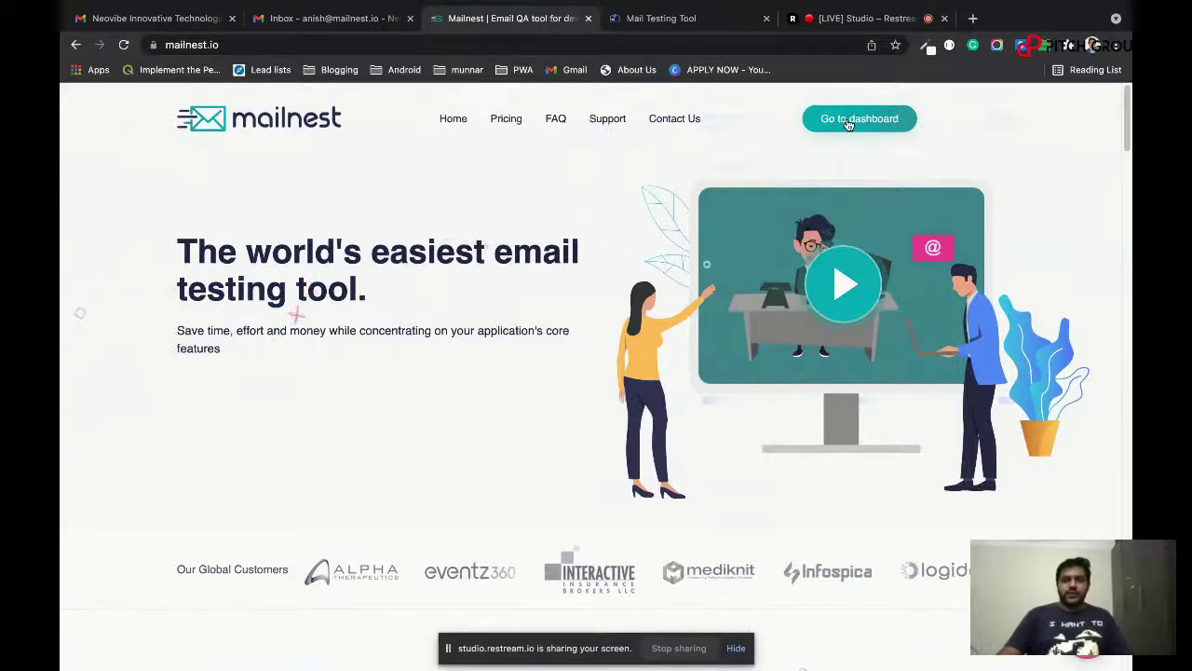
Open the Mailnest dashboard and review the inboxes listed under the Mailnest Development project.
{"action": "left_click", "coordinate": [849, 124]}
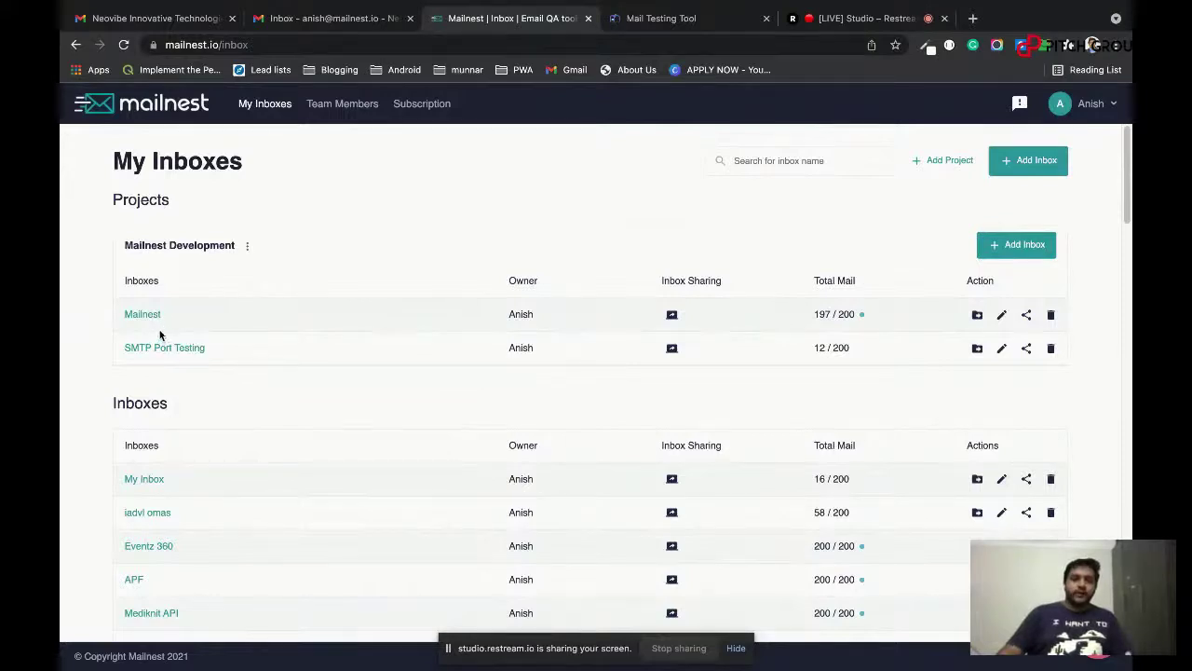
{"action": "scroll", "coordinate": [162, 360], "scroll_direction": "down", "scroll_amount": 1}
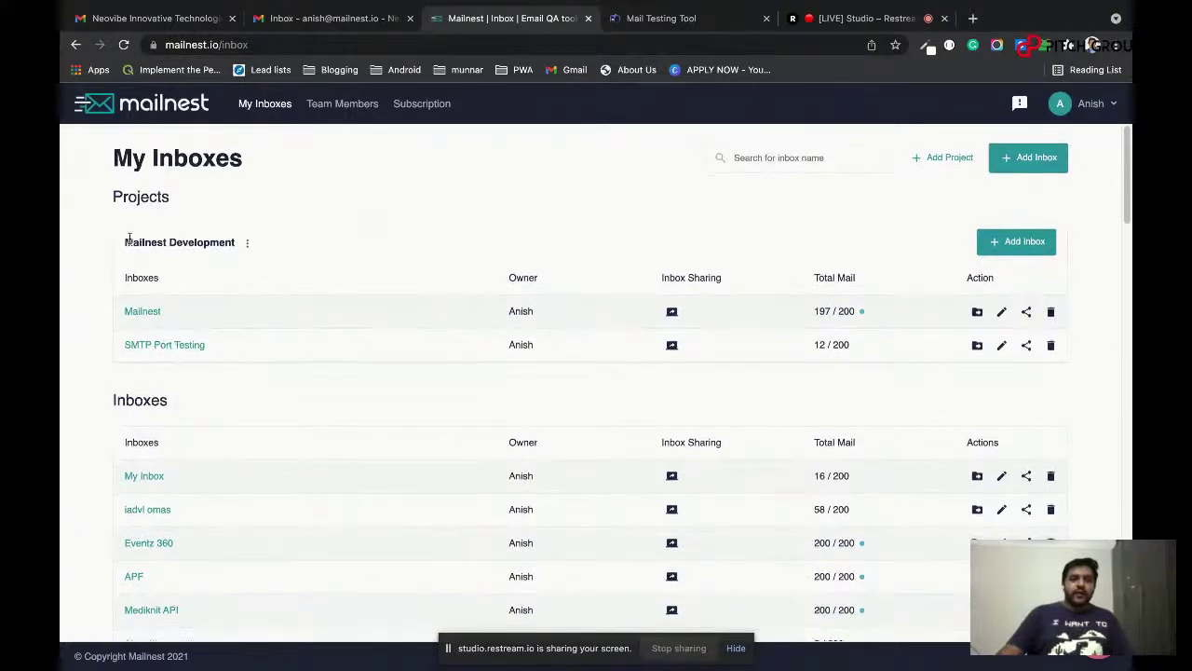
{"action": "left_click_drag", "start_coordinate": [124, 246], "coordinate": [238, 250]}
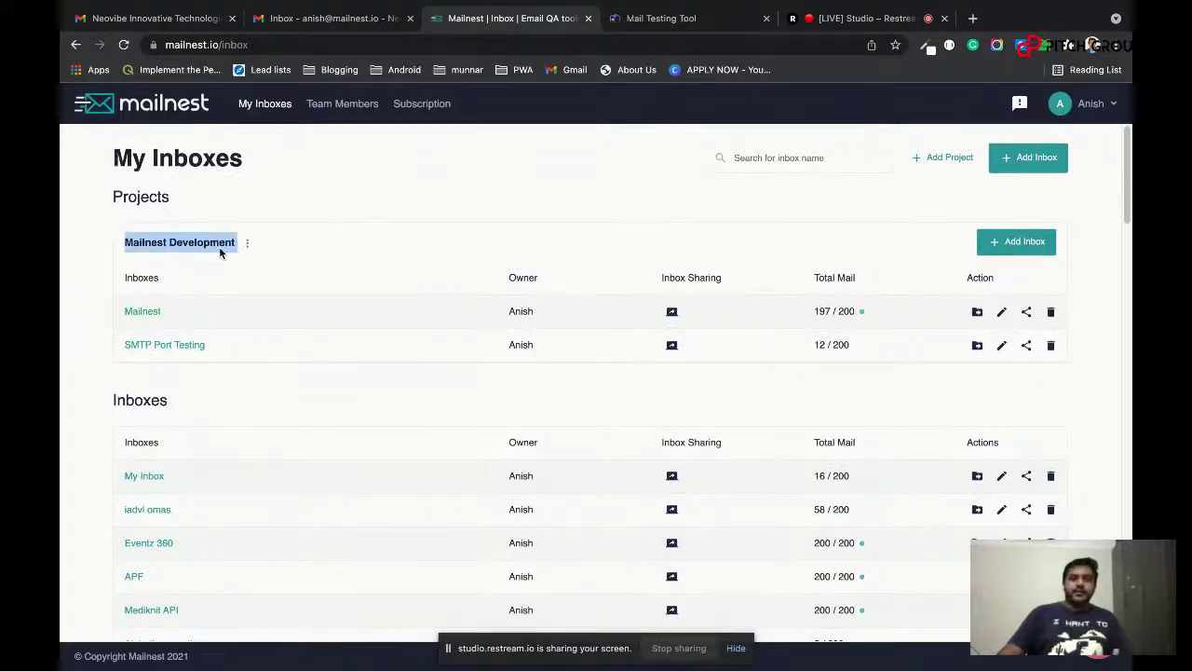
{"action": "left_click", "coordinate": [208, 220]}
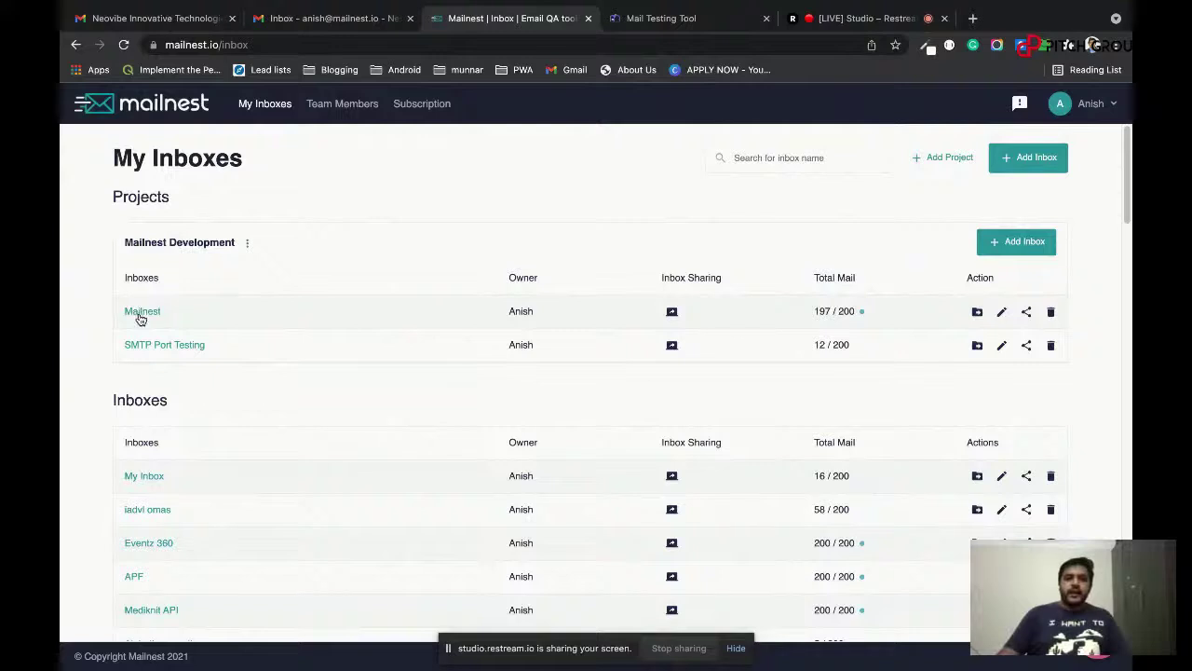
Add an inbox named Mailnest Demo to the Mailnest Development project.
{"action": "left_click", "coordinate": [1000, 248]}
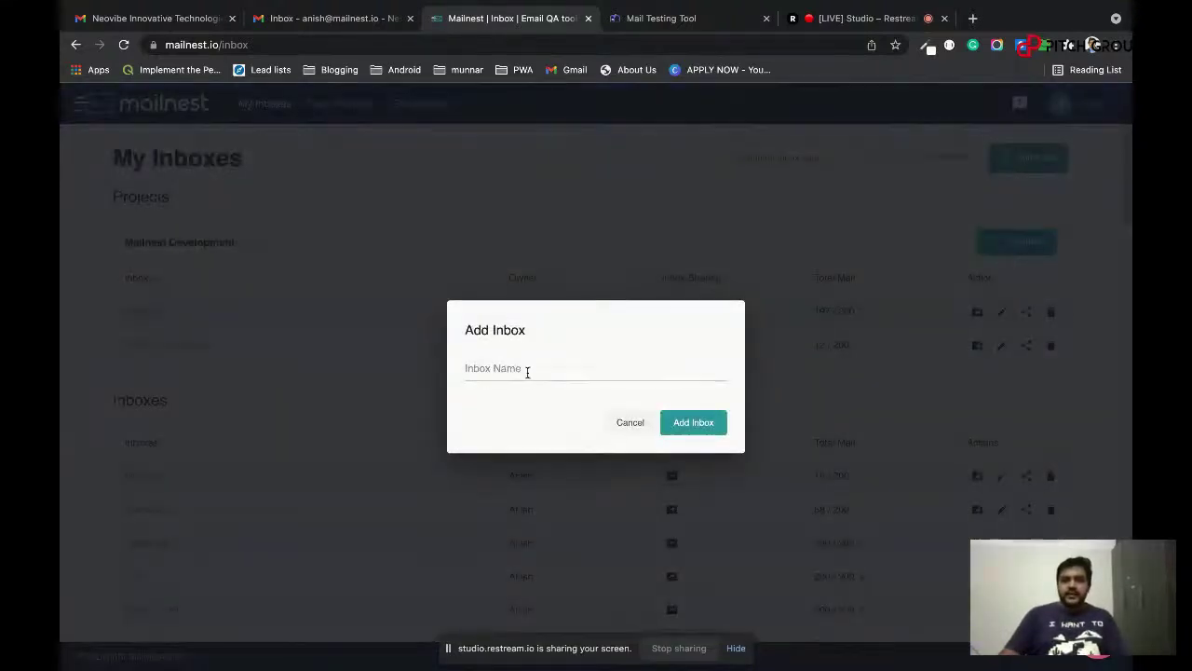
{"action": "left_click", "coordinate": [528, 371]}
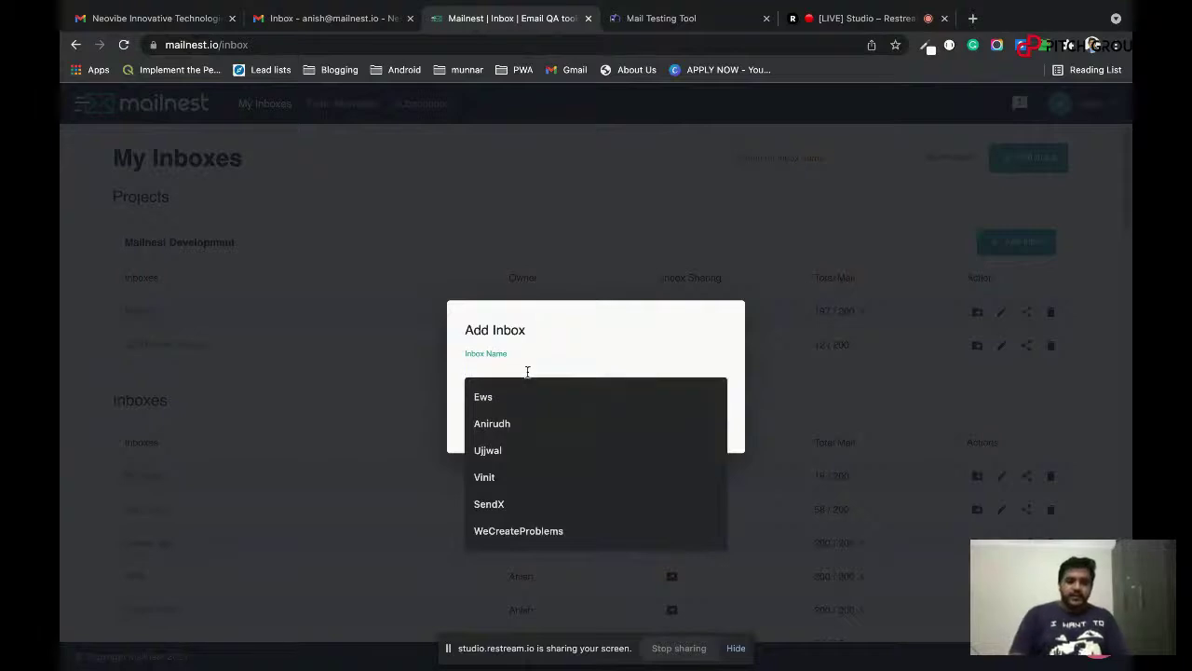
{"action": "type", "text": "Mailnest "}
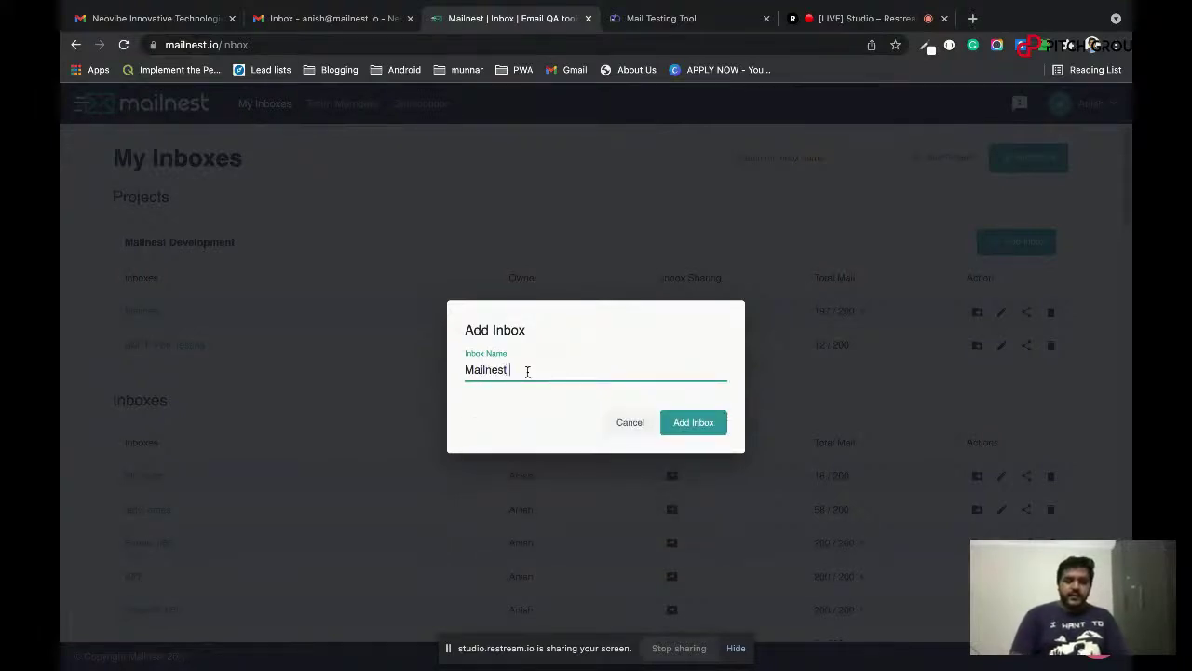
{"action": "type", "text": "Demo"}
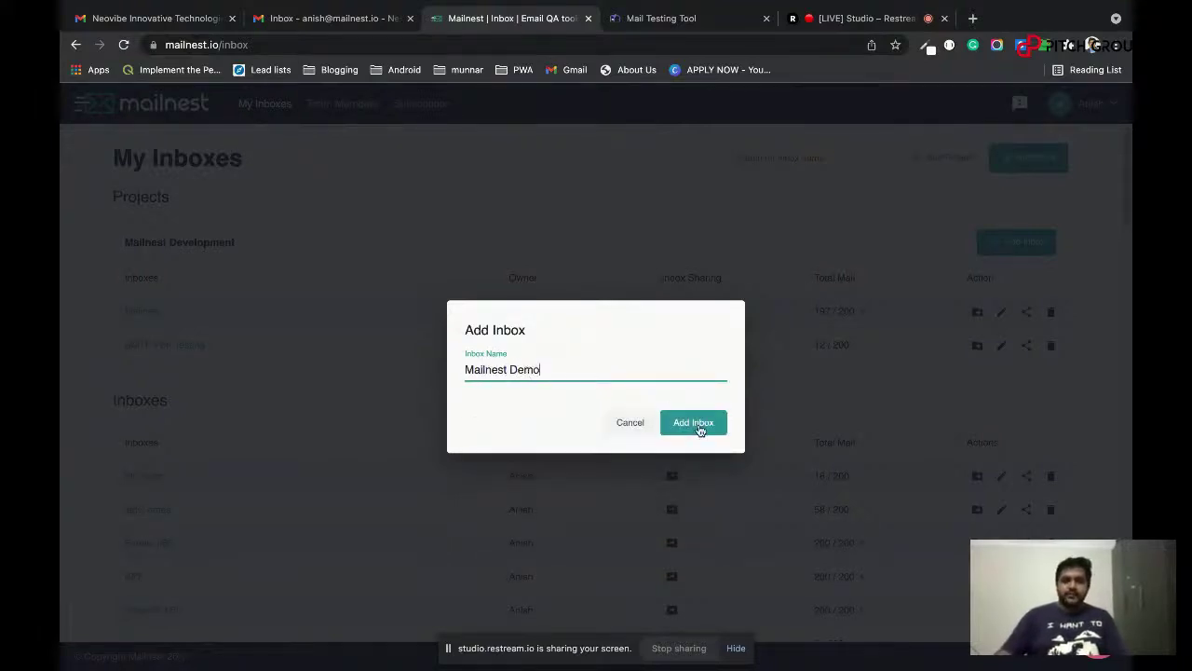
{"action": "left_click", "coordinate": [698, 426]}
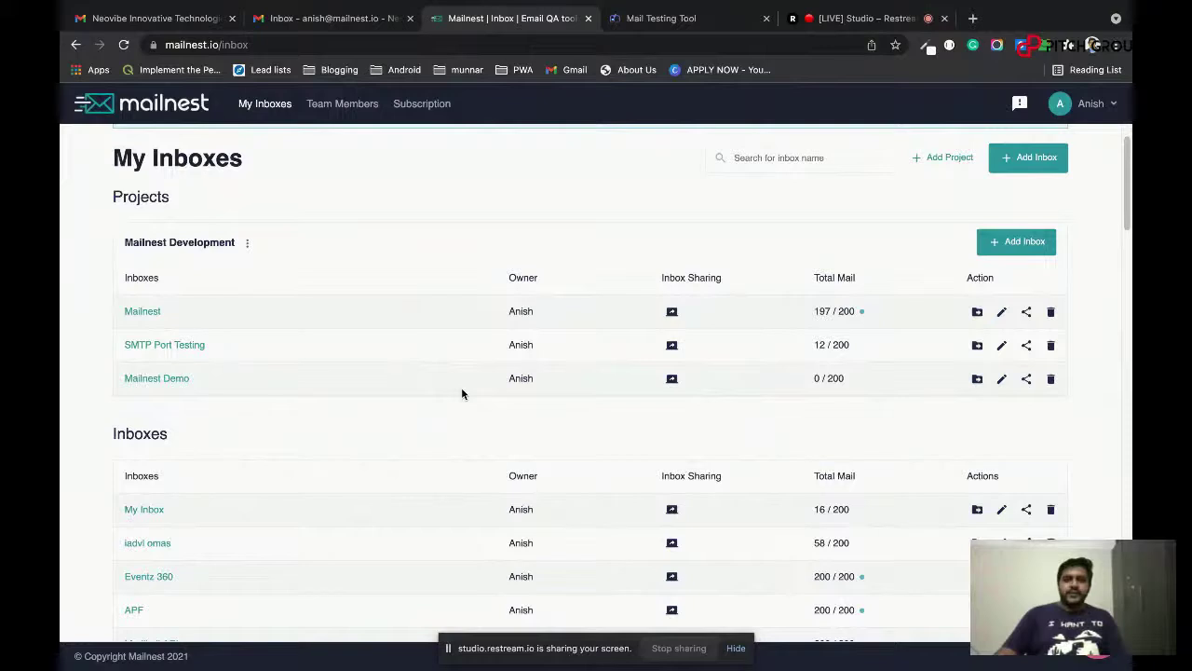
Open the Mailnest Demo inbox and copy its host, smtp.mailnest.io, into the SMTP Test Tool's SMTP Host field.
{"action": "left_click", "coordinate": [151, 382]}
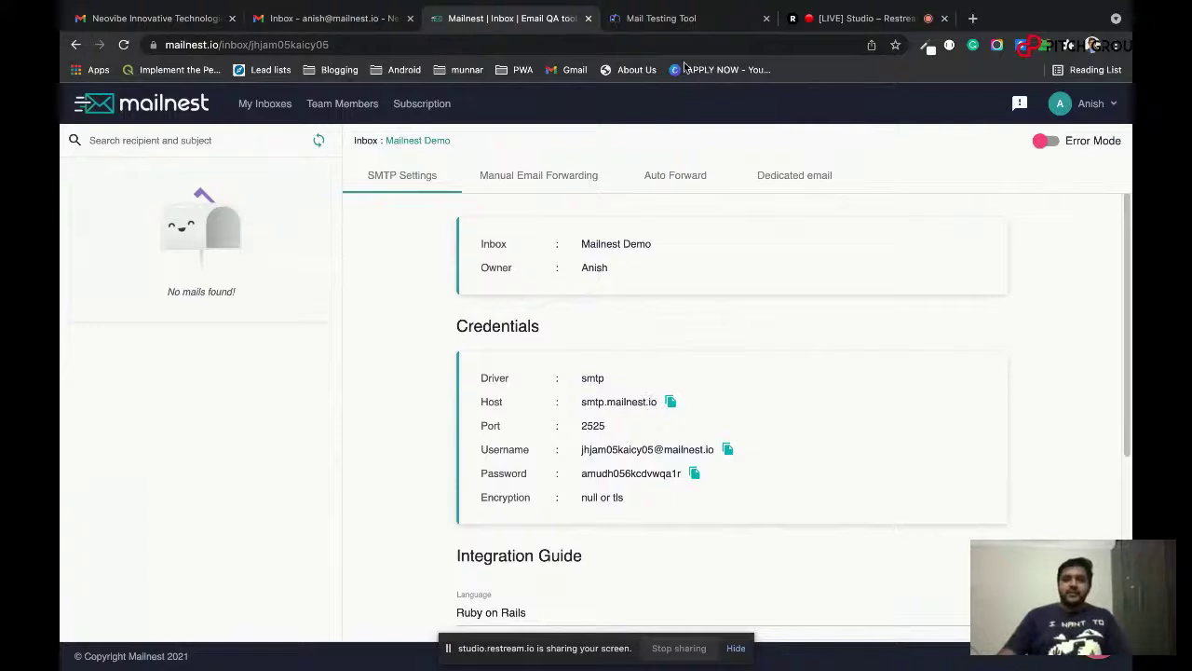
{"action": "left_click", "coordinate": [688, 25]}
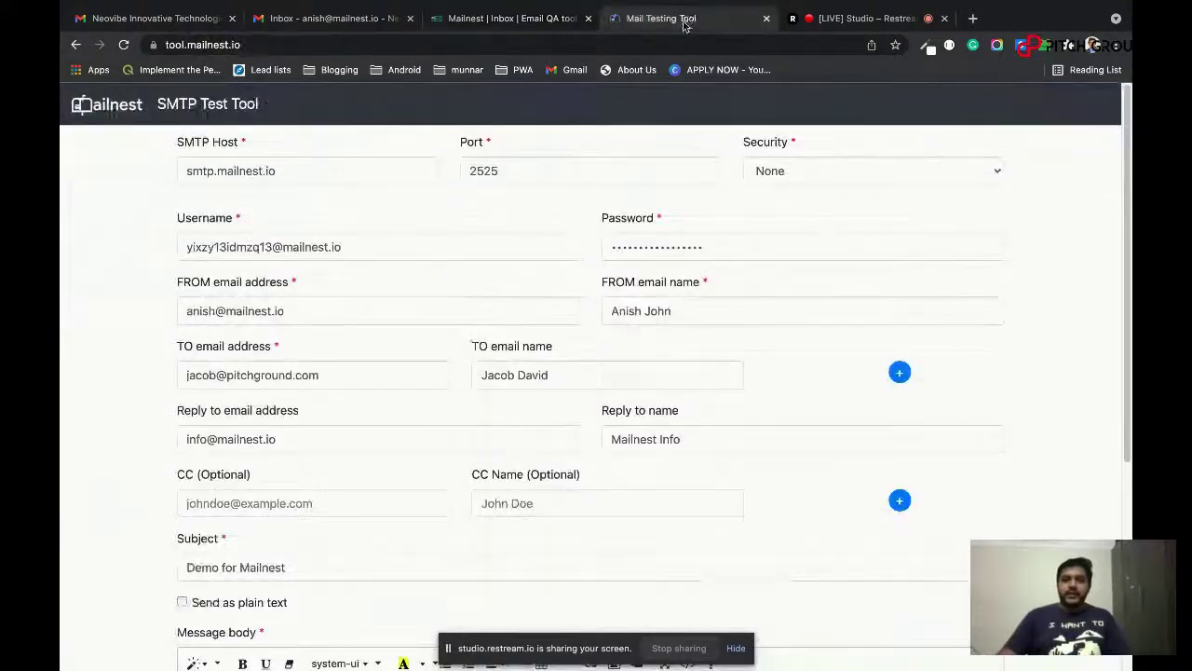
{"action": "left_click", "coordinate": [527, 20]}
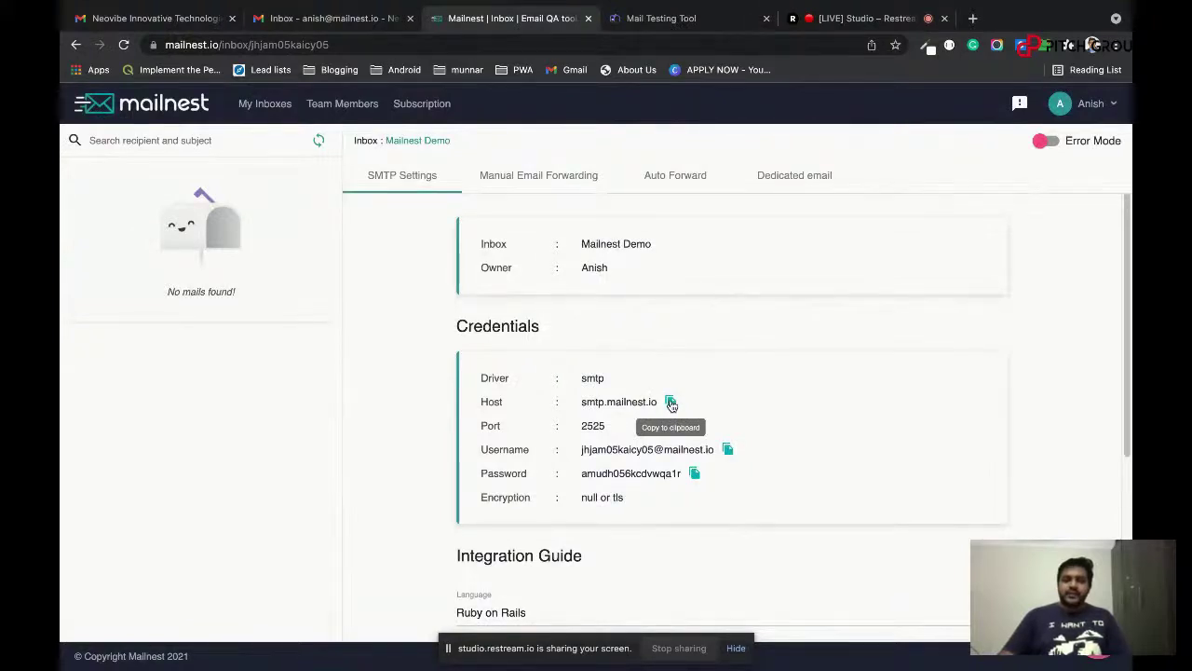
{"action": "left_click", "coordinate": [648, 27]}
{"action": "left_click_drag", "start_coordinate": [313, 165], "coordinate": [138, 178]}
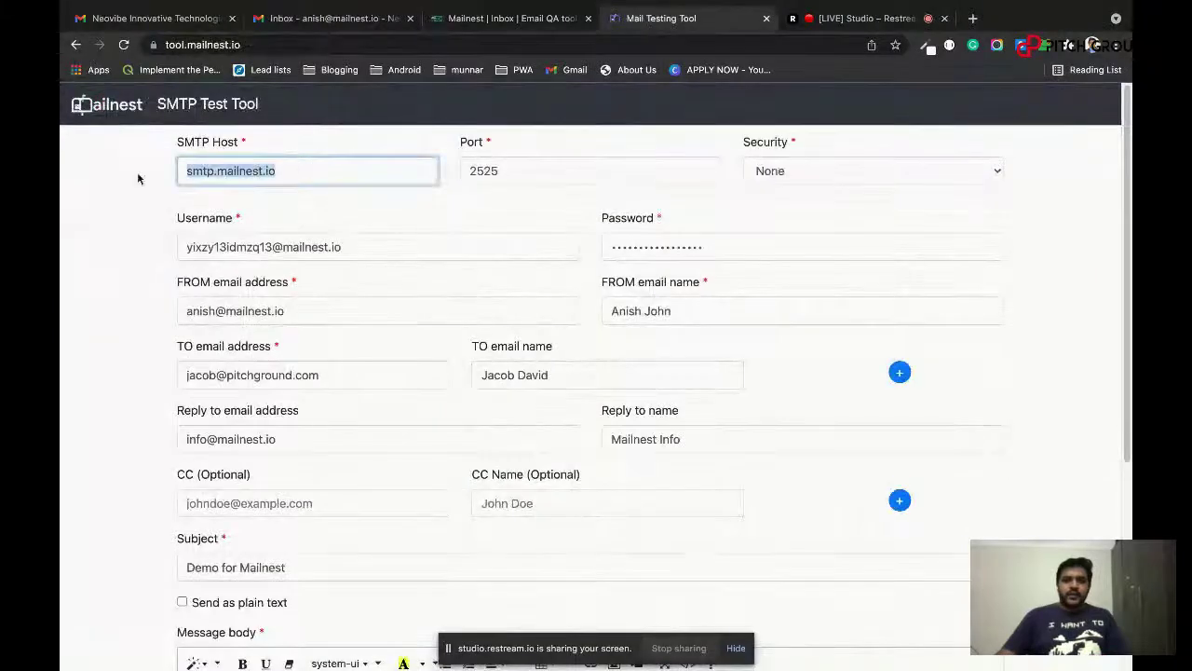
{"action": "left_click", "coordinate": [142, 179]}
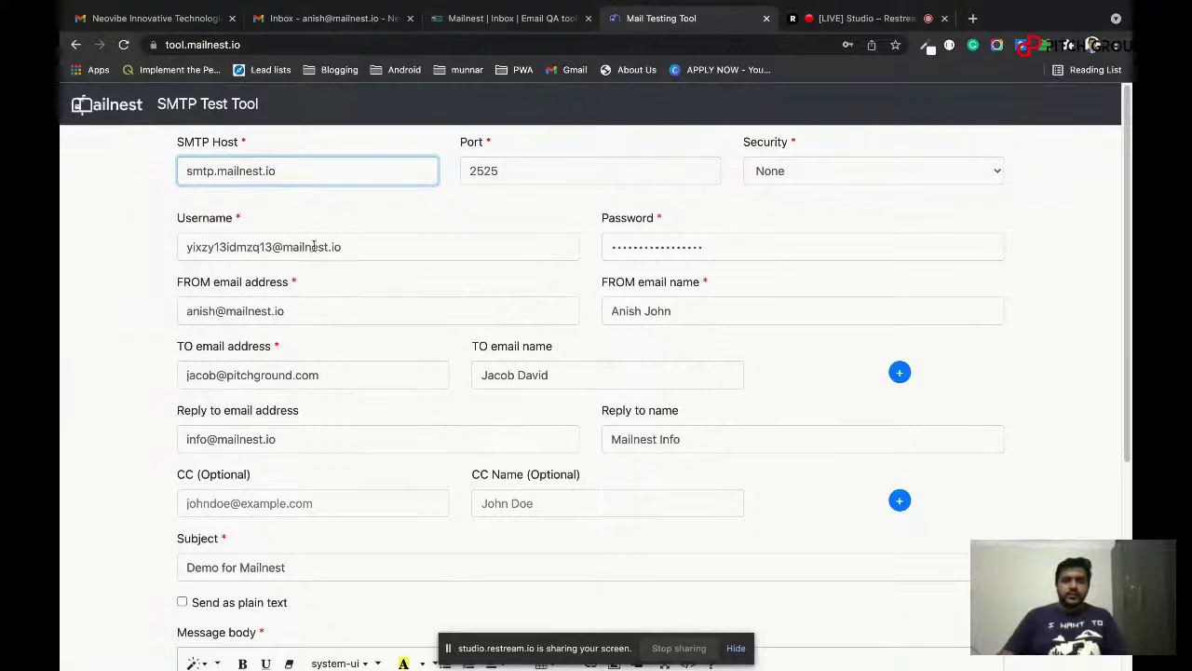
Replace the username in the SMTP Test Tool with the one copied from the Mailnest Demo inbox's credentials.
{"action": "left_click", "coordinate": [484, 26]}
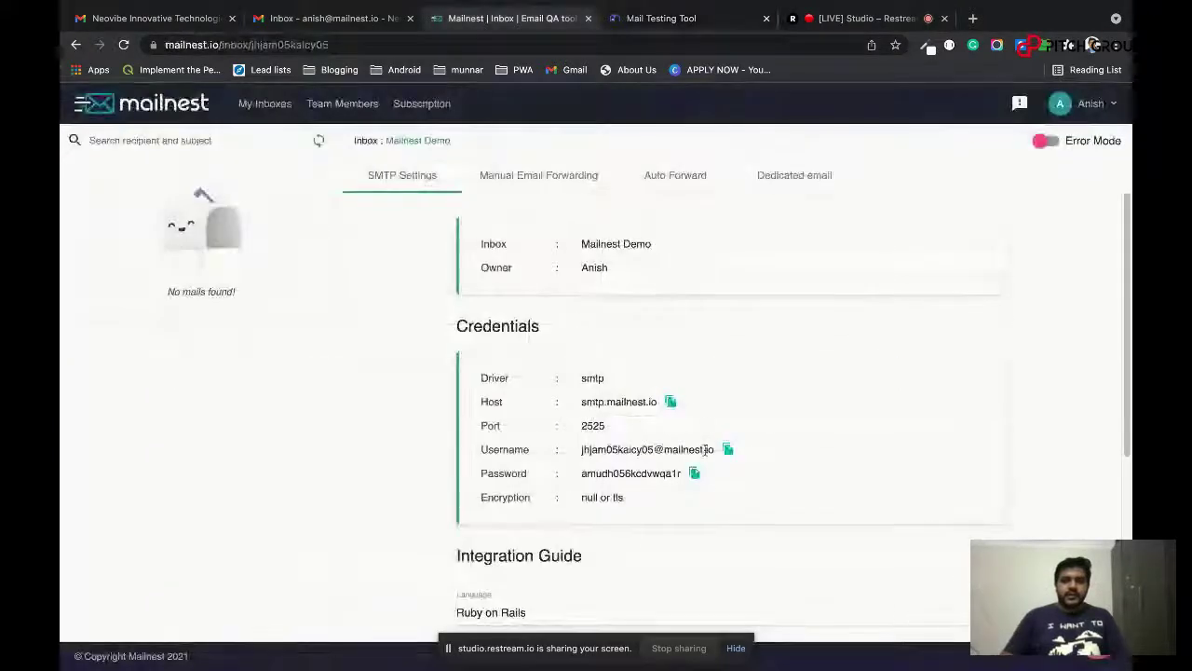
{"action": "left_click", "coordinate": [642, 19]}
{"action": "left_click", "coordinate": [369, 250]}
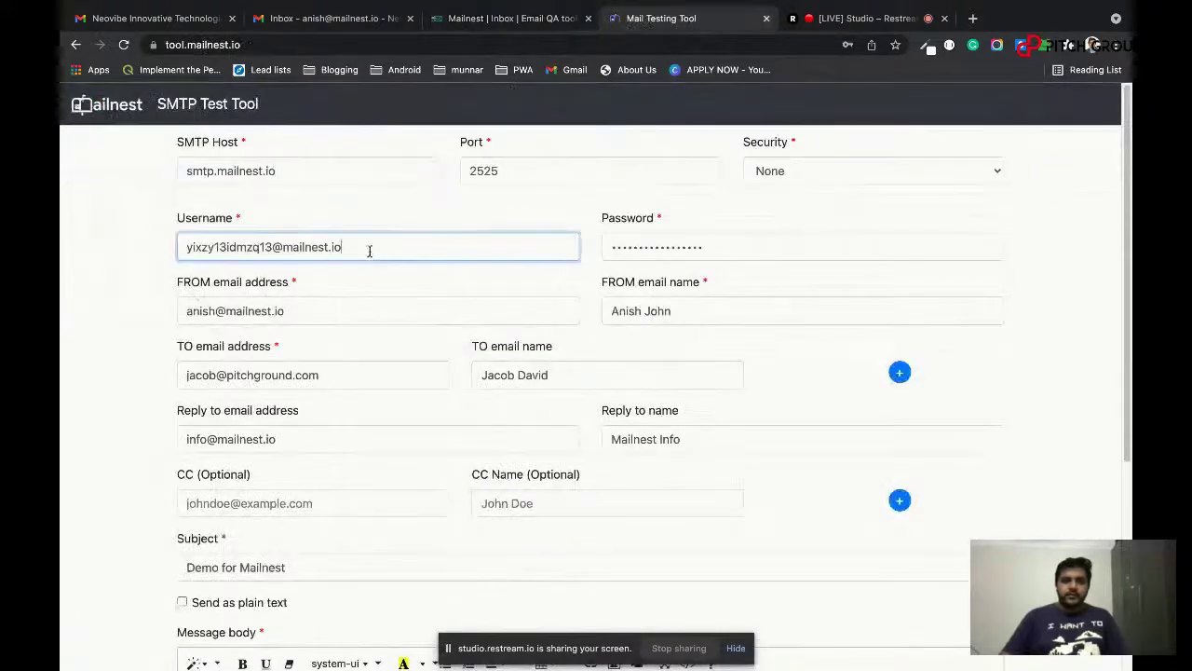
{"action": "left_click_drag", "start_coordinate": [369, 249], "coordinate": [182, 247]}
{"action": "key", "text": "super+v"}
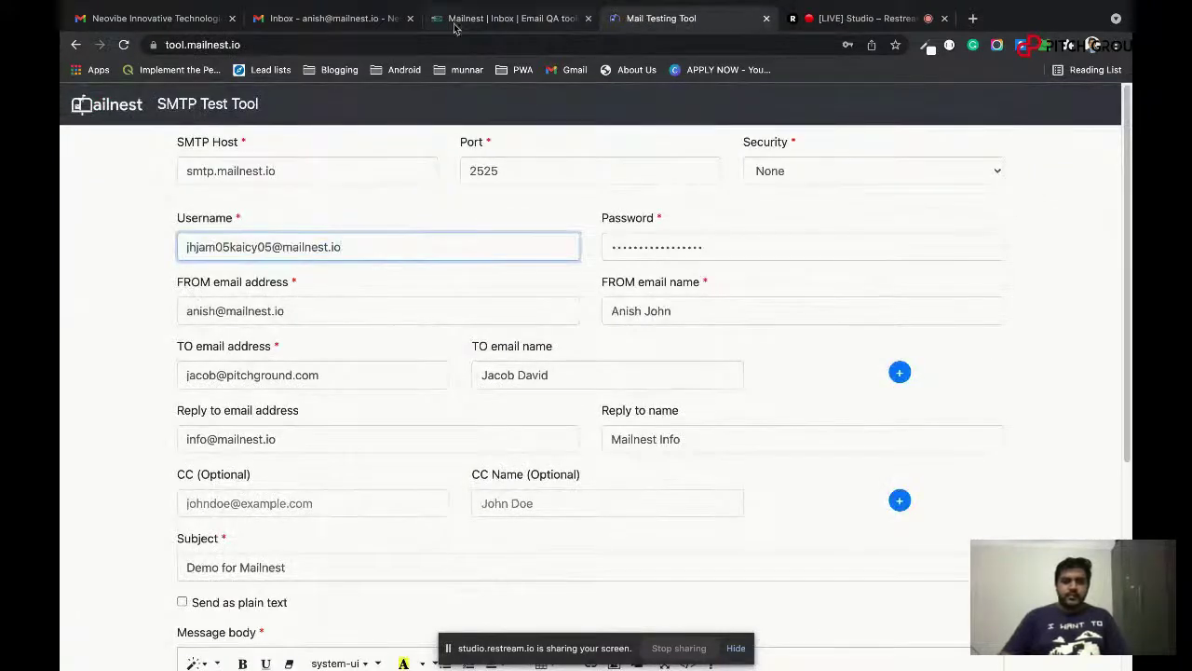
Replace the password in the SMTP Test Tool with the one copied from the Mailnest Demo inbox's credentials.
{"action": "left_click", "coordinate": [484, 19]}
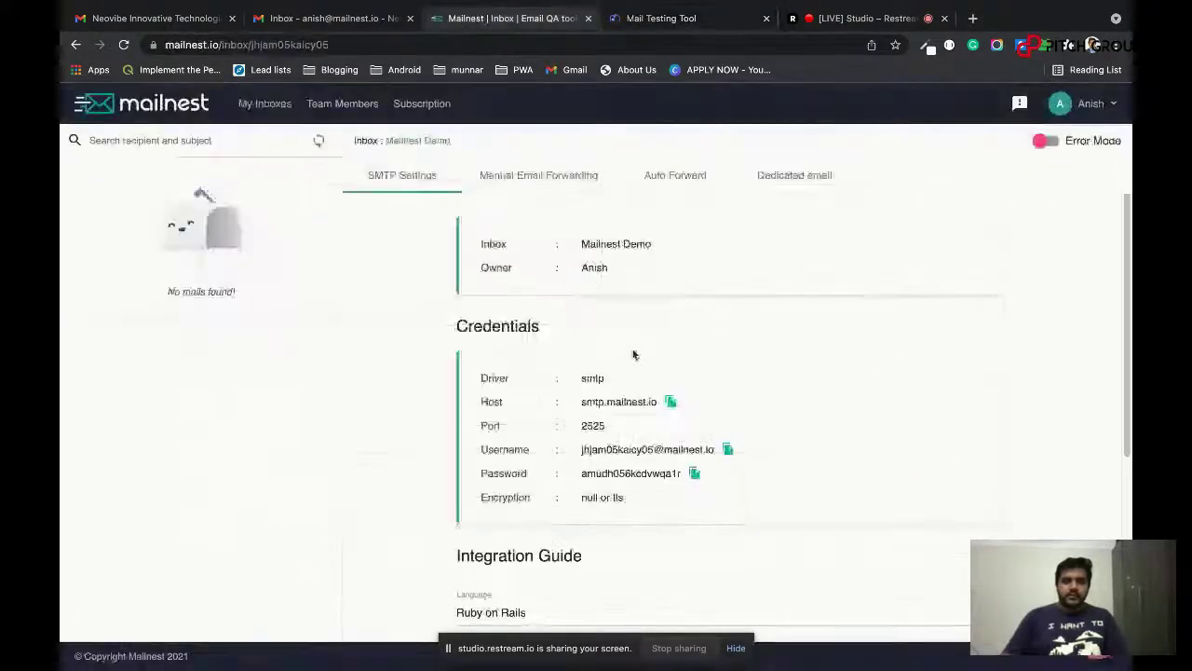
{"action": "left_click", "coordinate": [694, 473]}
{"action": "left_click", "coordinate": [664, 19]}
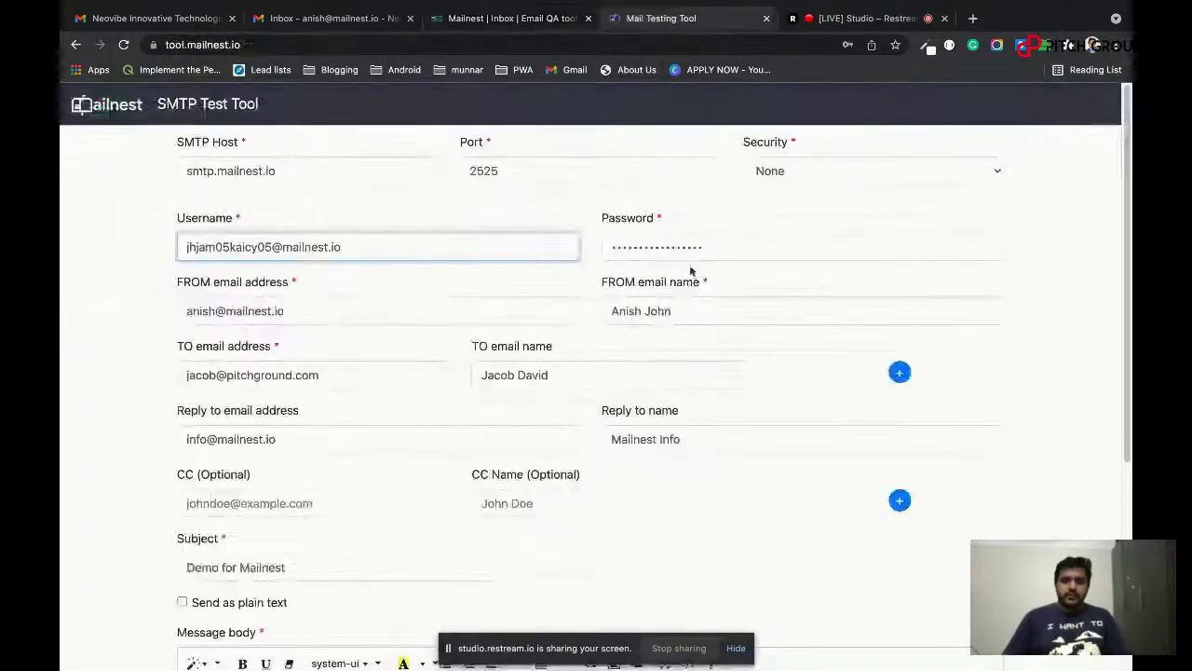
{"action": "left_click", "coordinate": [709, 252]}
{"action": "left_click_drag", "start_coordinate": [711, 248], "coordinate": [577, 237]}
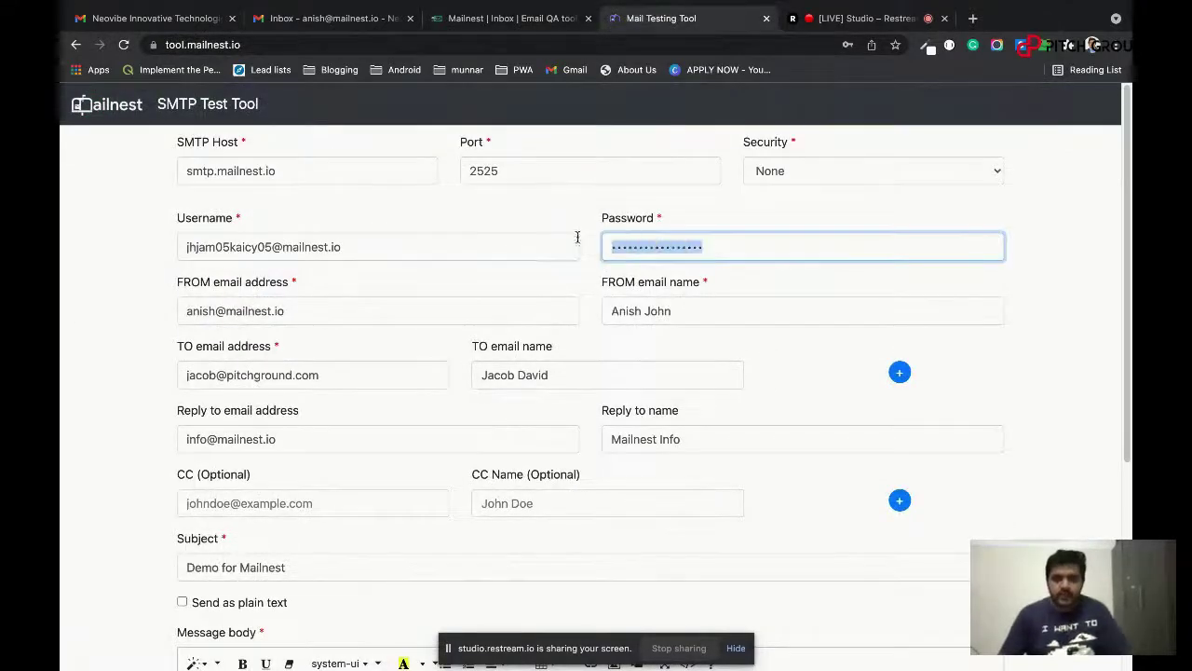
{"action": "key", "text": "super+v"}
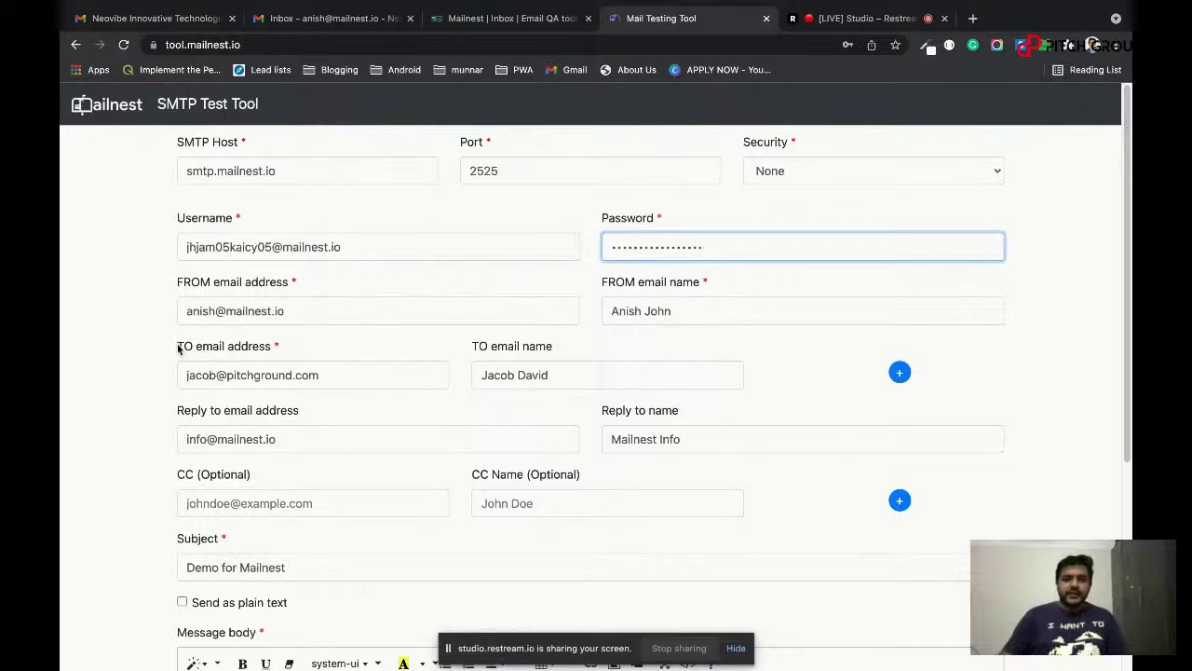
Check the TO email address and its domain in the test mail form.
{"action": "left_click_drag", "start_coordinate": [179, 348], "coordinate": [286, 345]}
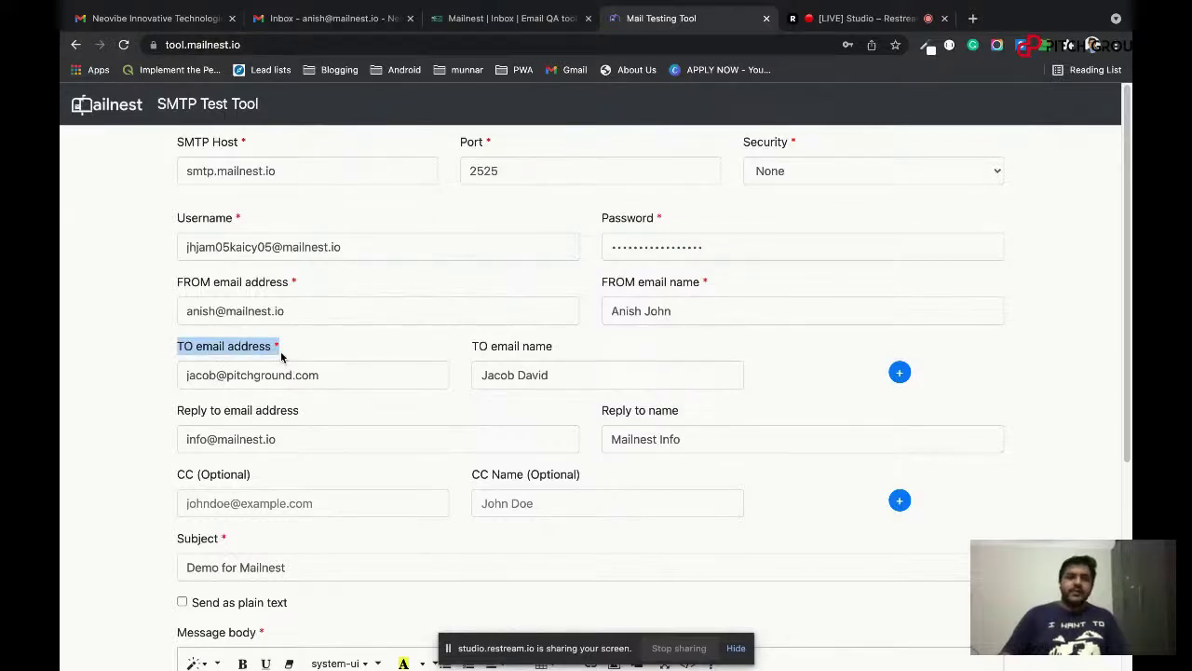
{"action": "left_click", "coordinate": [325, 381]}
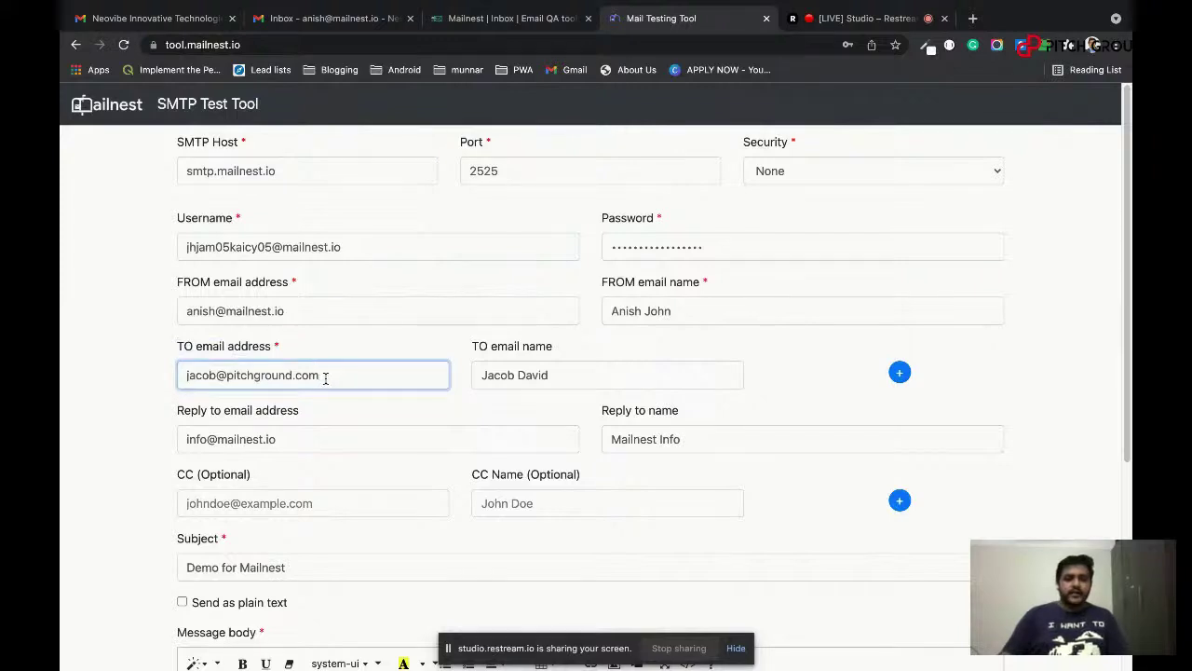
{"action": "left_click_drag", "start_coordinate": [325, 377], "coordinate": [228, 379]}
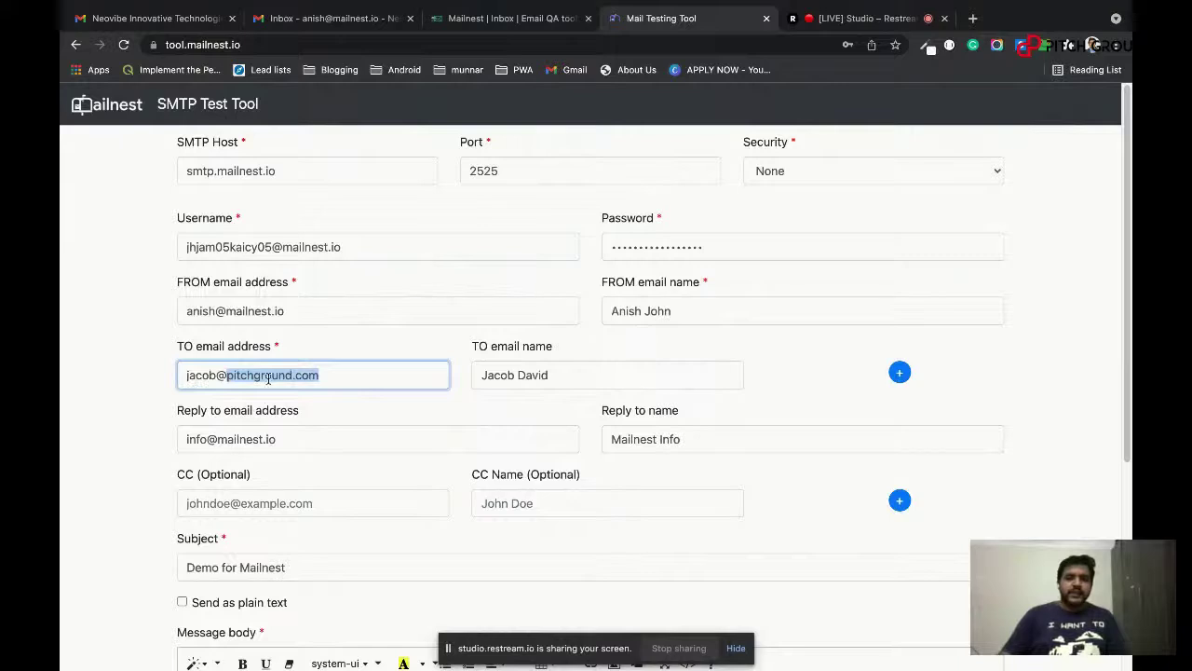
{"action": "left_click", "coordinate": [367, 399]}
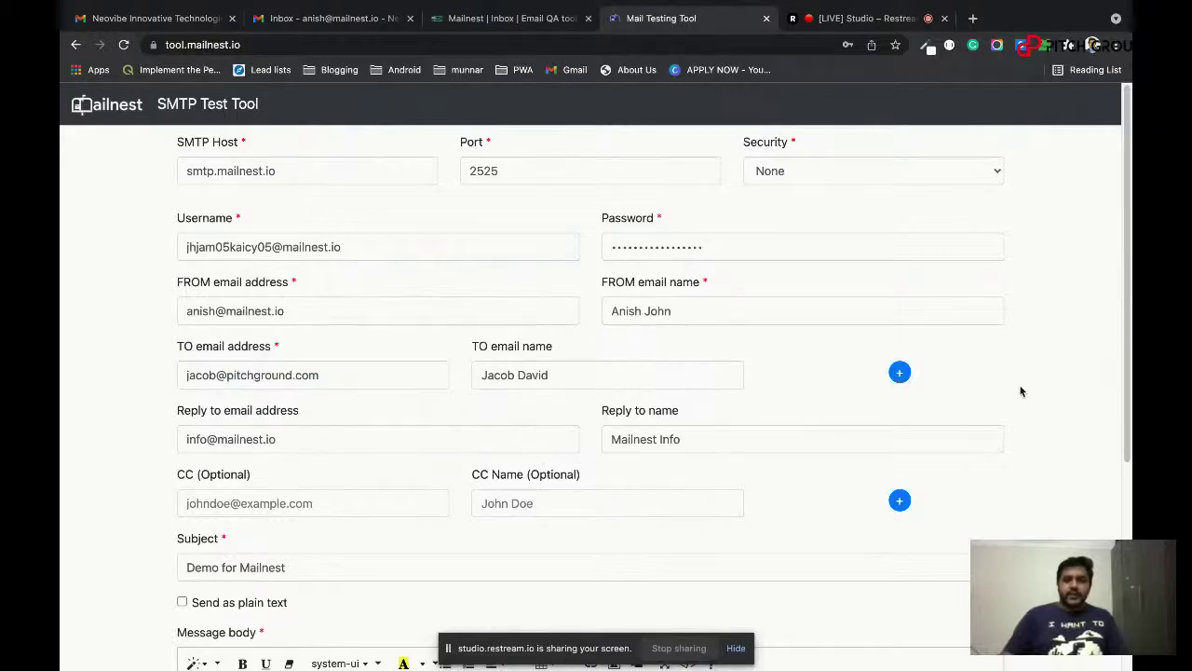
Check the subject "Demo for Mailnest" and the message body, and send the test mail.
{"action": "scroll", "coordinate": [1127, 377], "scroll_direction": "down", "scroll_amount": 5}
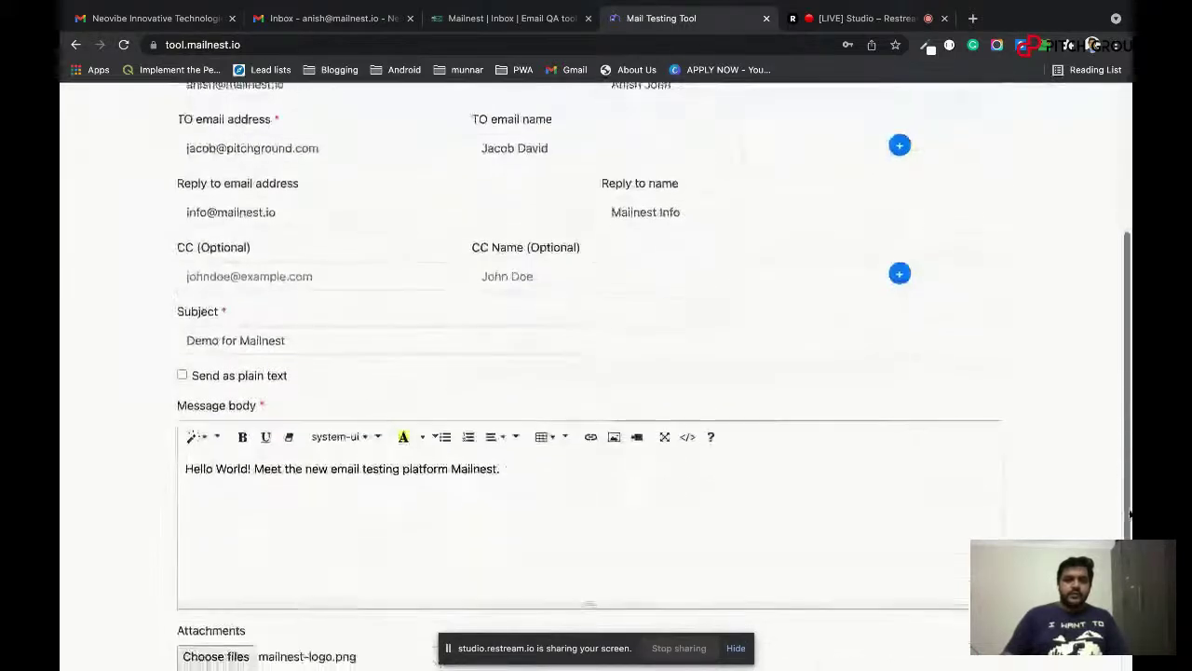
{"action": "left_click_drag", "start_coordinate": [307, 346], "coordinate": [151, 350]}
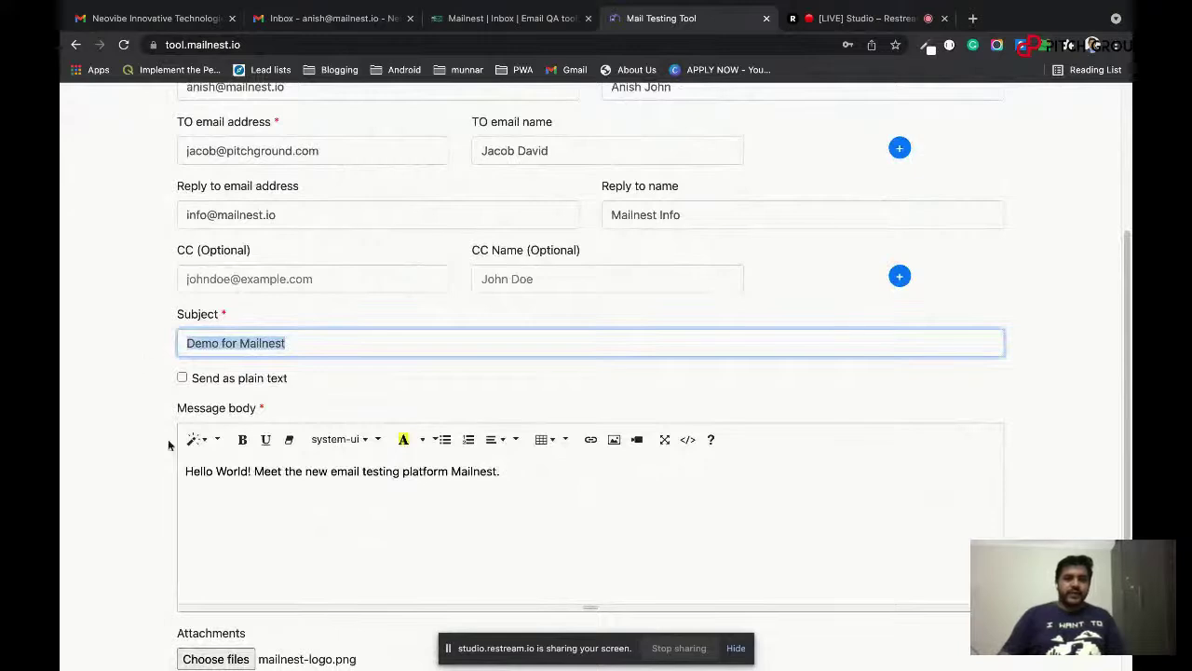
{"action": "left_click", "coordinate": [537, 481]}
{"action": "left_click_drag", "start_coordinate": [514, 477], "coordinate": [163, 481]}
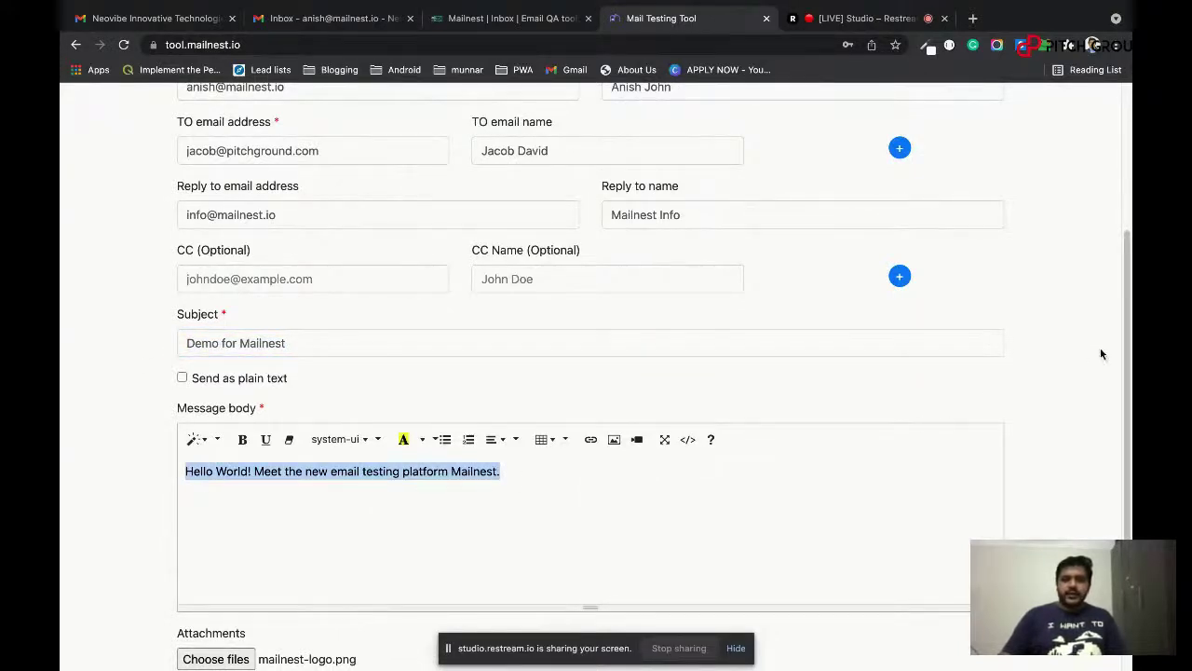
{"action": "scroll", "coordinate": [1127, 360], "scroll_direction": "down", "scroll_amount": 2}
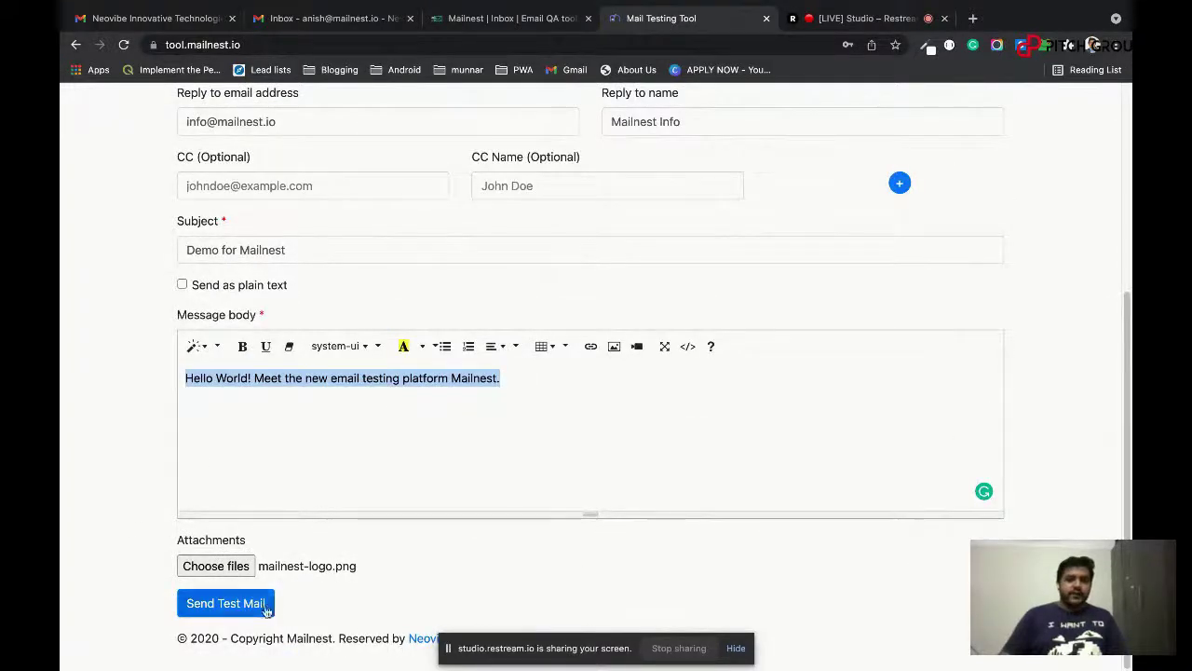
{"action": "left_click", "coordinate": [238, 607]}
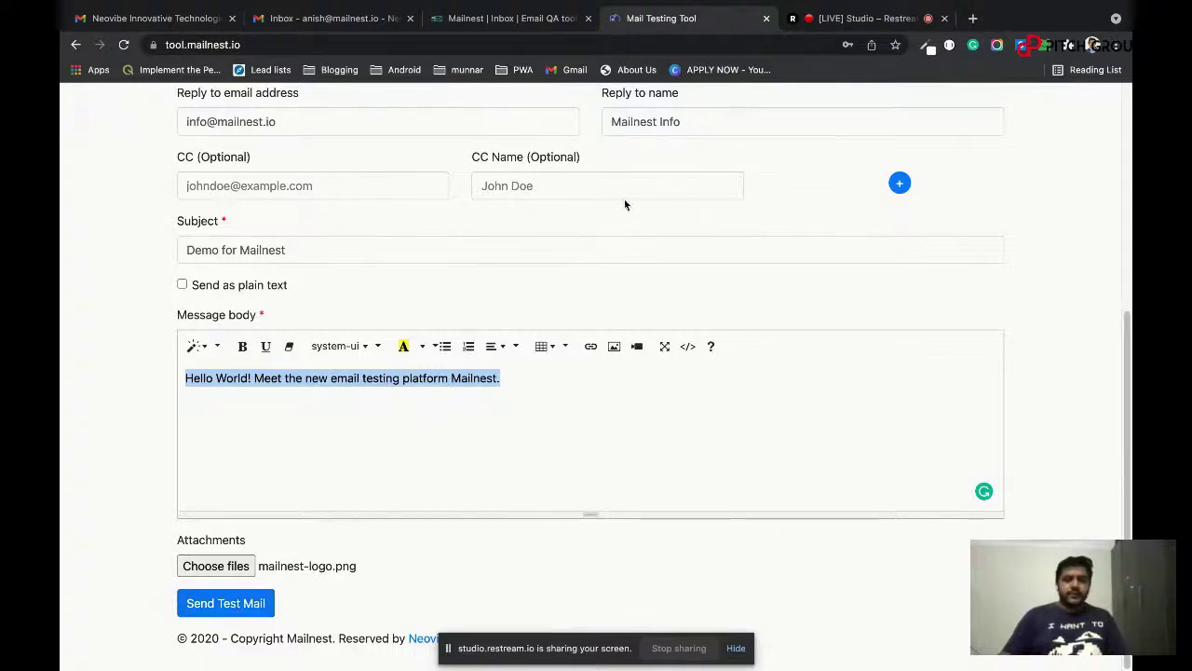
Open the "Demo for Mailnest" email in the Mailnest Demo inbox and examine its message text in the HTML preview.
{"action": "left_click", "coordinate": [520, 19]}
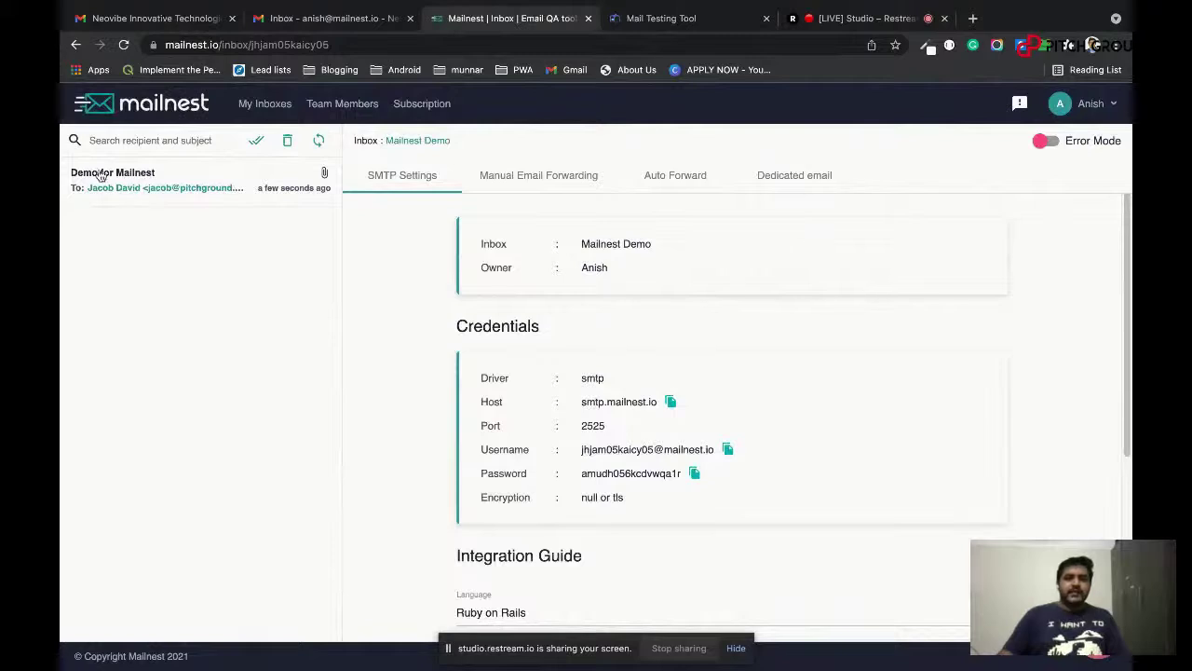
{"action": "left_click", "coordinate": [691, 19]}
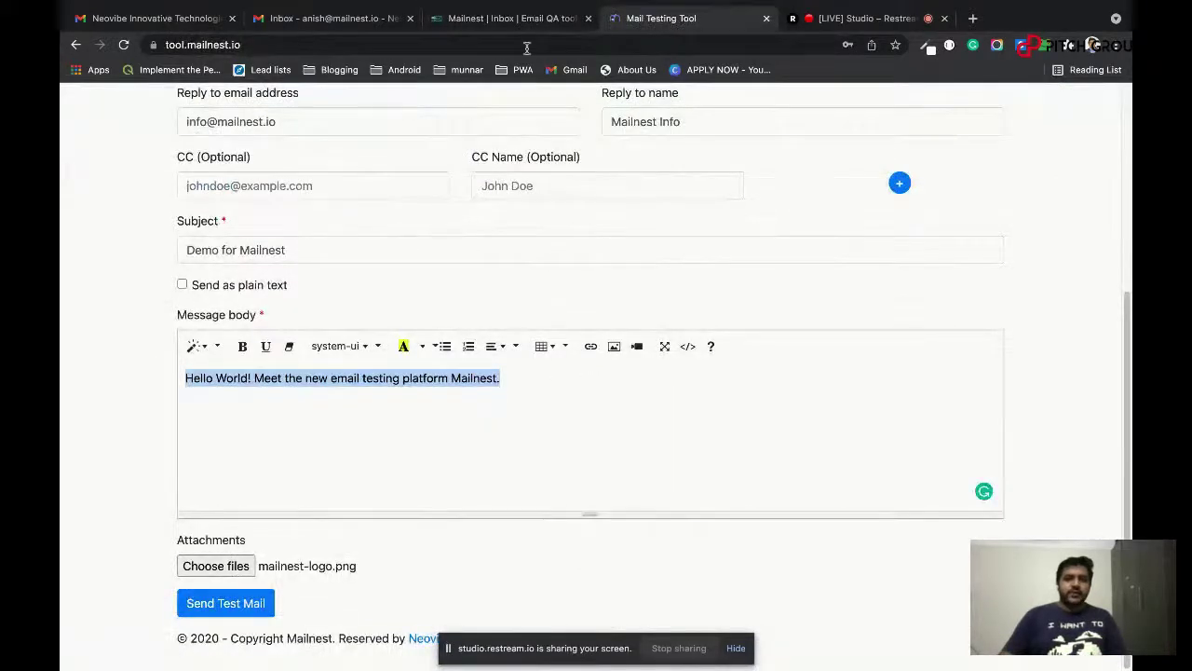
{"action": "left_click", "coordinate": [530, 18]}
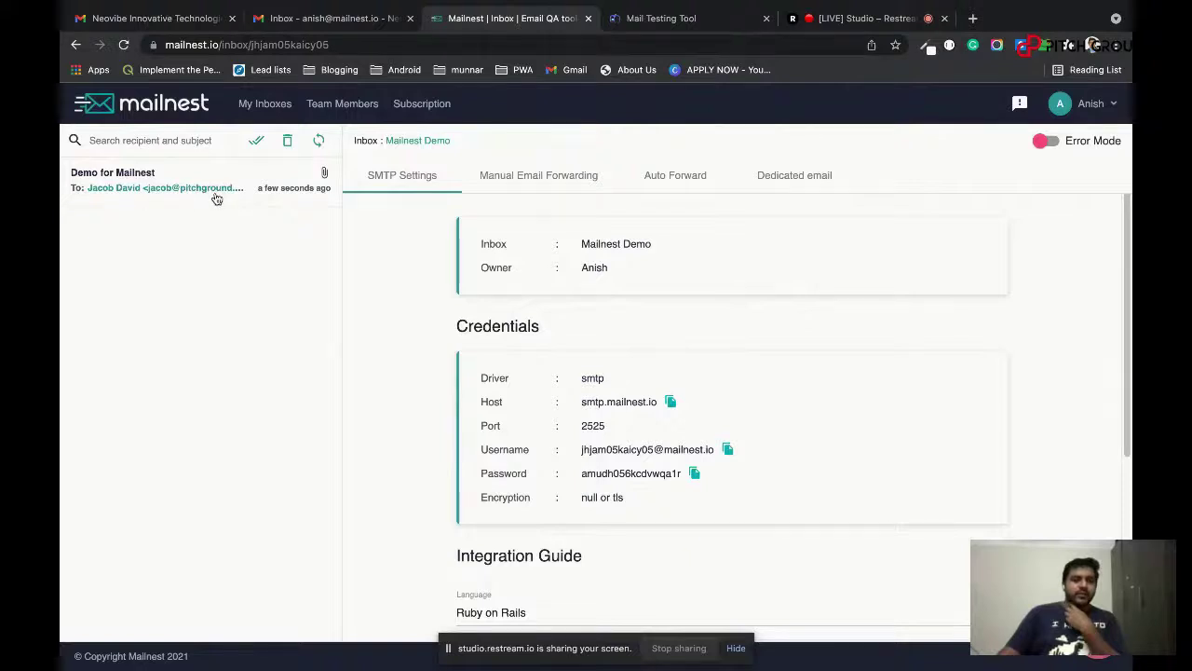
{"action": "left_click", "coordinate": [133, 179]}
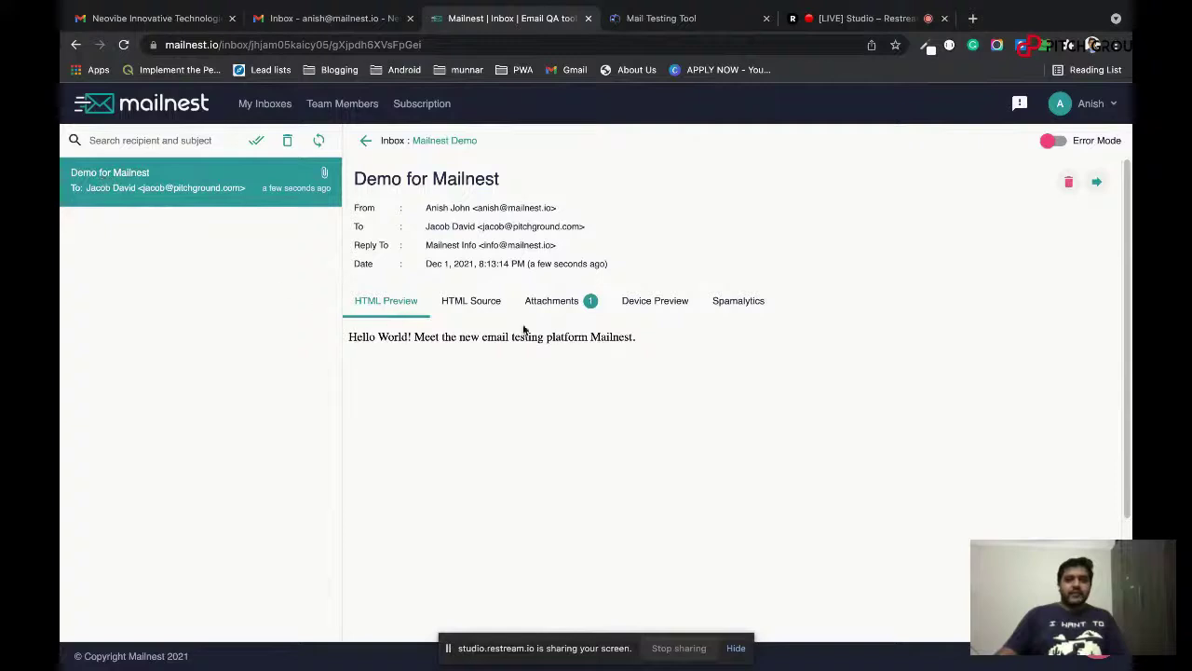
{"action": "left_click_drag", "start_coordinate": [637, 336], "coordinate": [332, 338]}
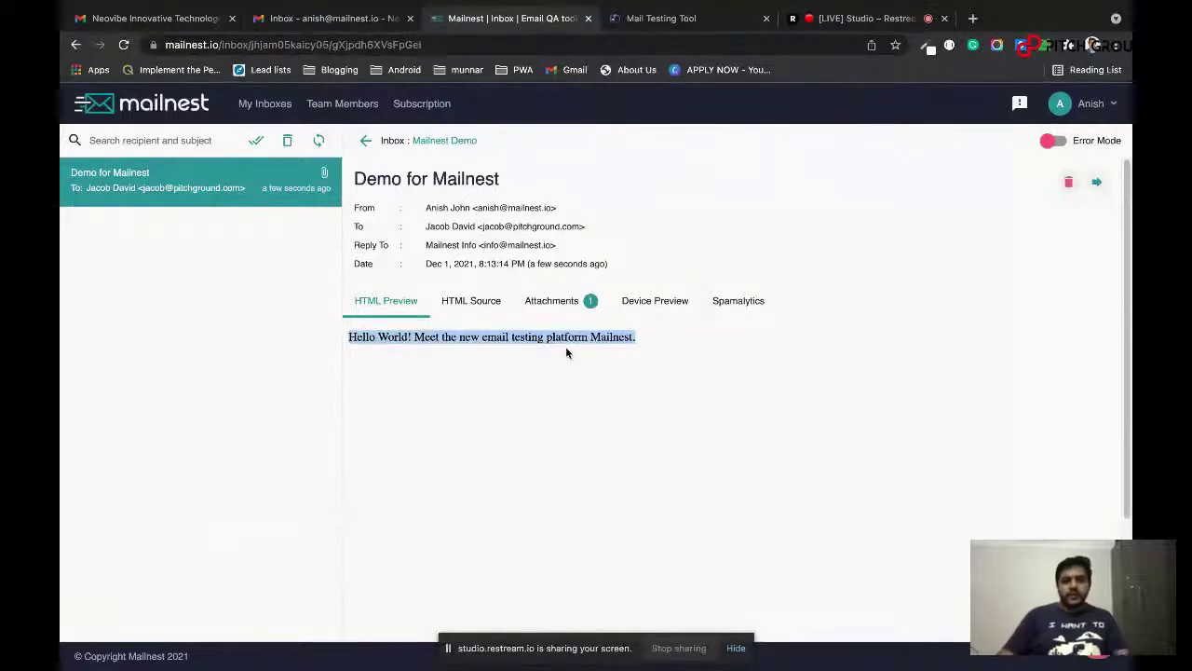
Examine the HTML source and the attachments of the "Demo for Mailnest" email.
{"action": "left_click", "coordinate": [642, 338]}
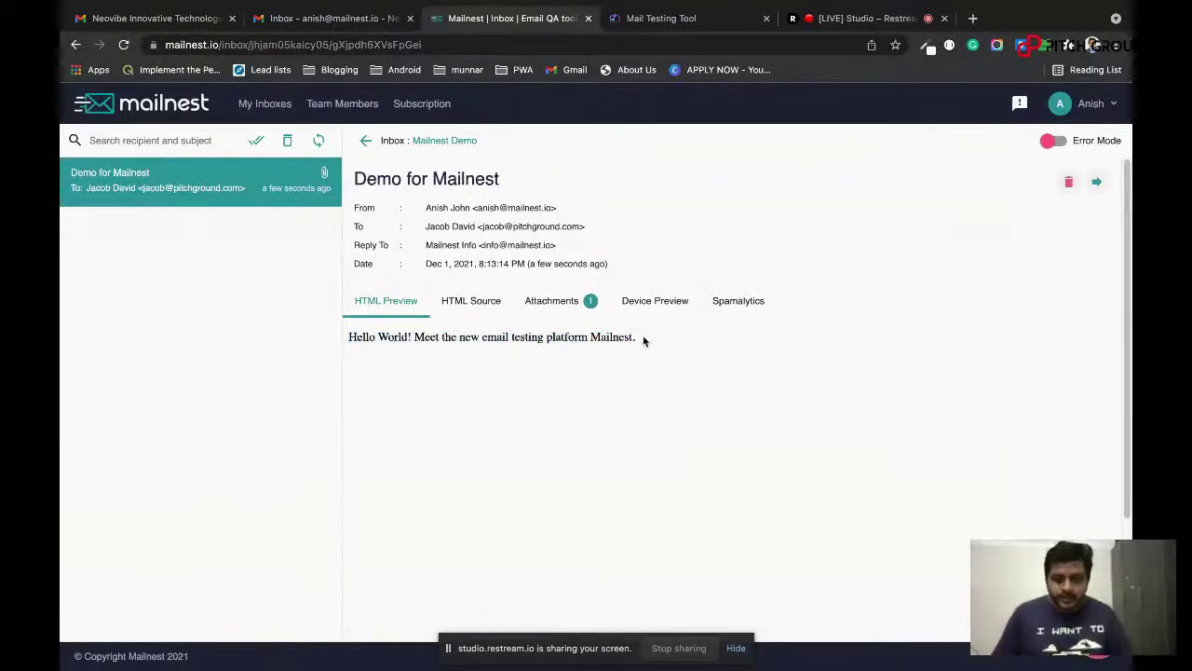
{"action": "left_click", "coordinate": [461, 302]}
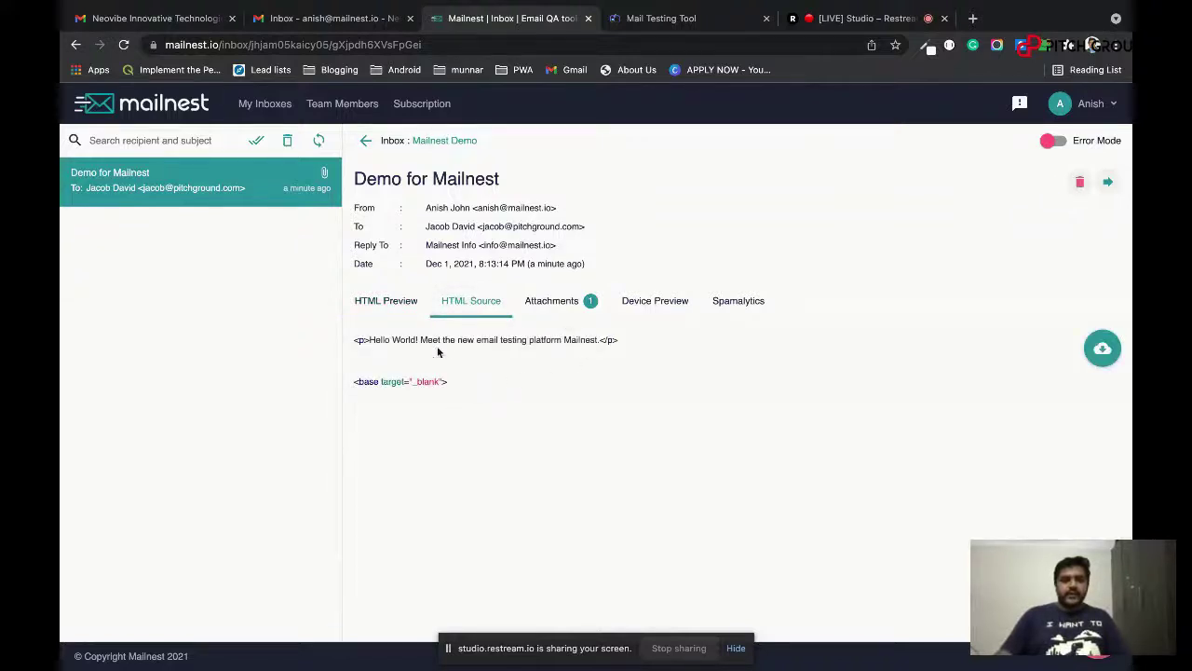
{"action": "left_click", "coordinate": [571, 315]}
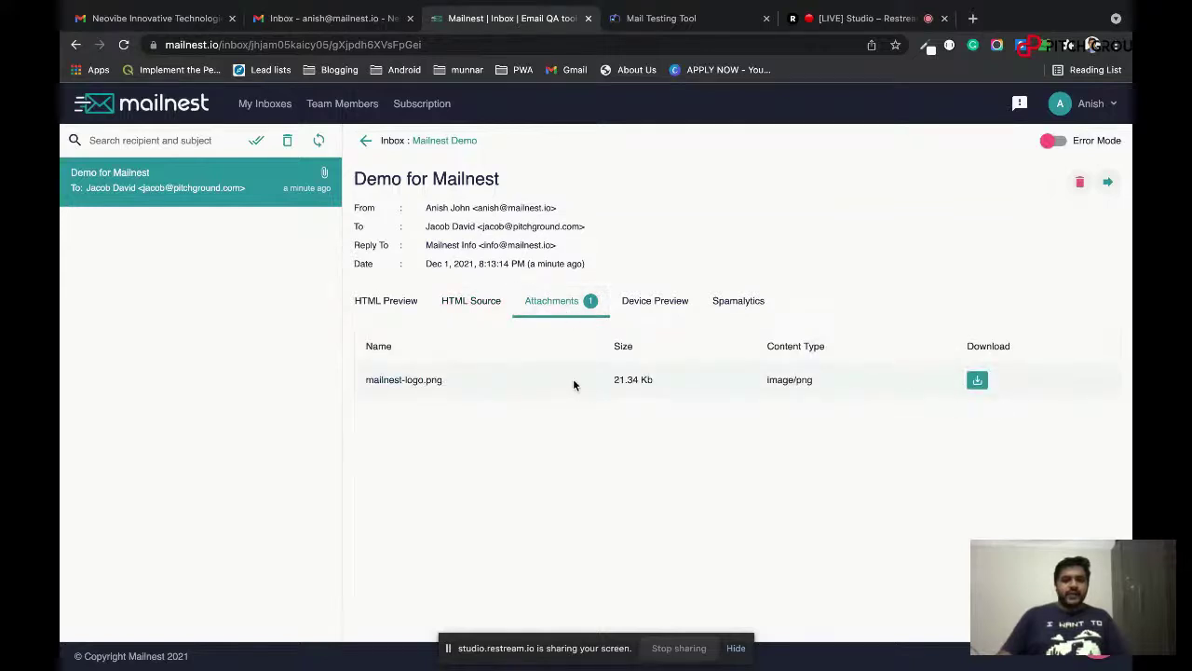
Check the email's full-screen device preview on desktop, tablet and phone, and exit the full-screen view.
{"action": "left_click", "coordinate": [660, 303]}
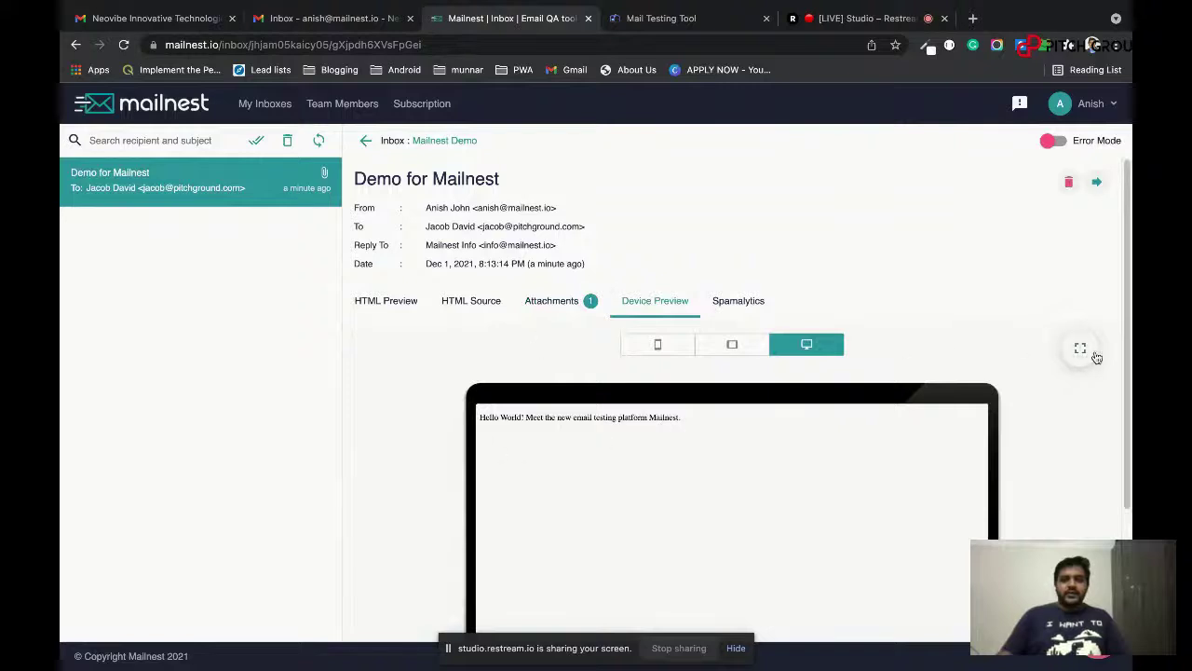
{"action": "left_click", "coordinate": [1083, 349]}
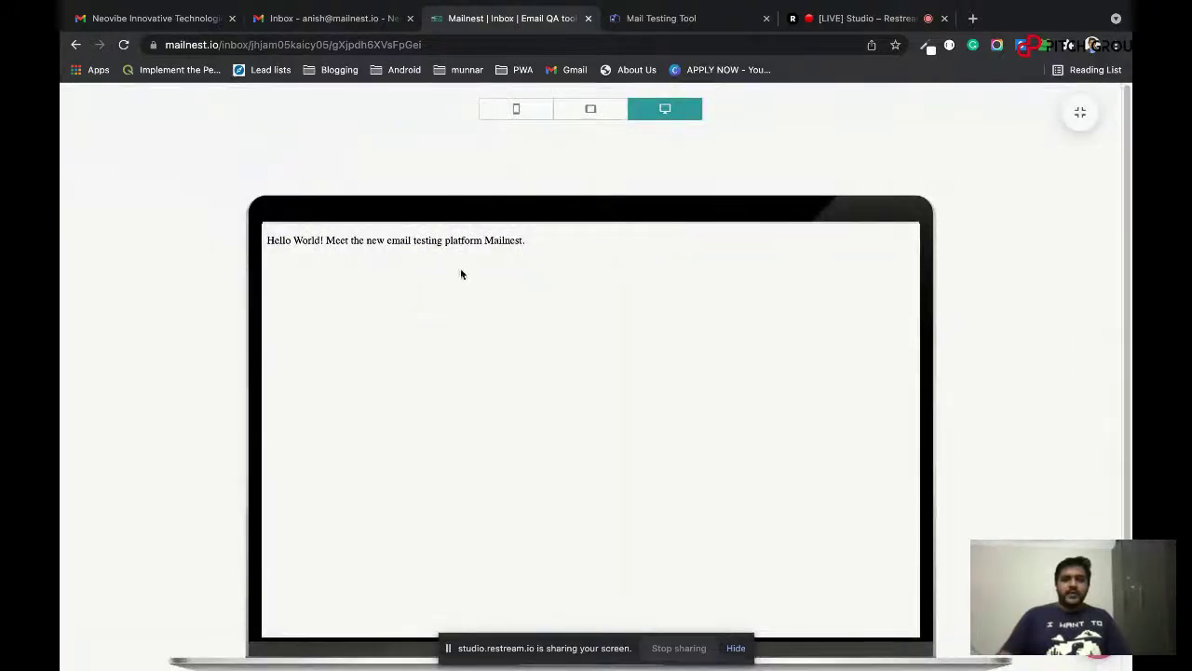
{"action": "left_click", "coordinate": [593, 111]}
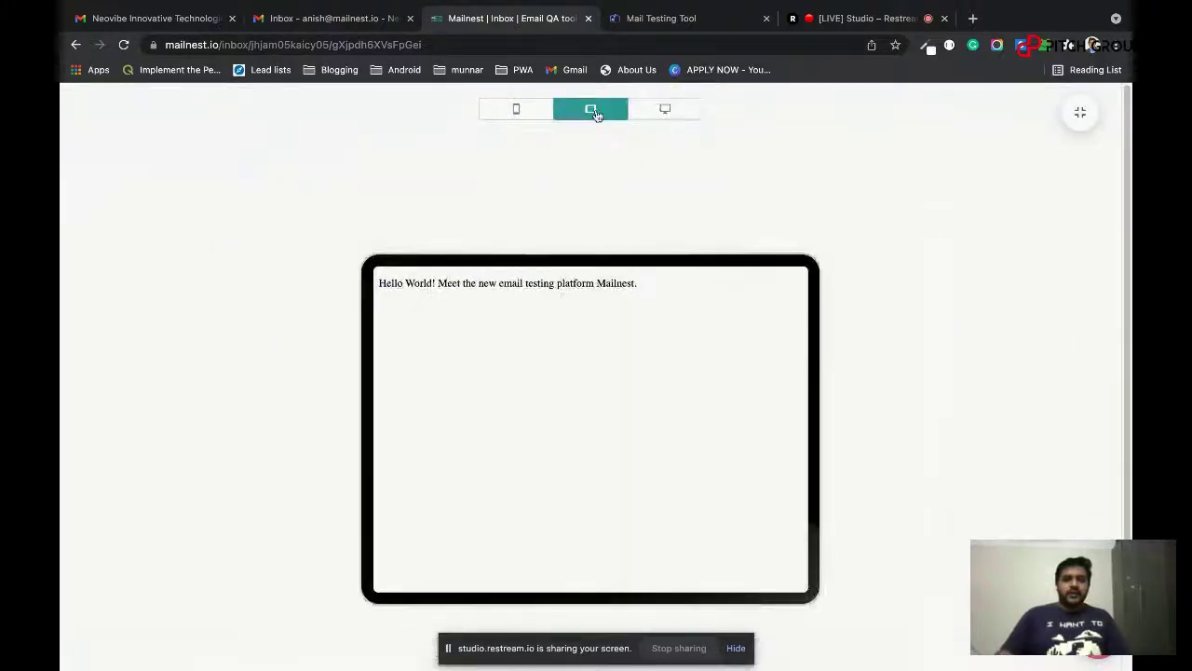
{"action": "left_click", "coordinate": [517, 110]}
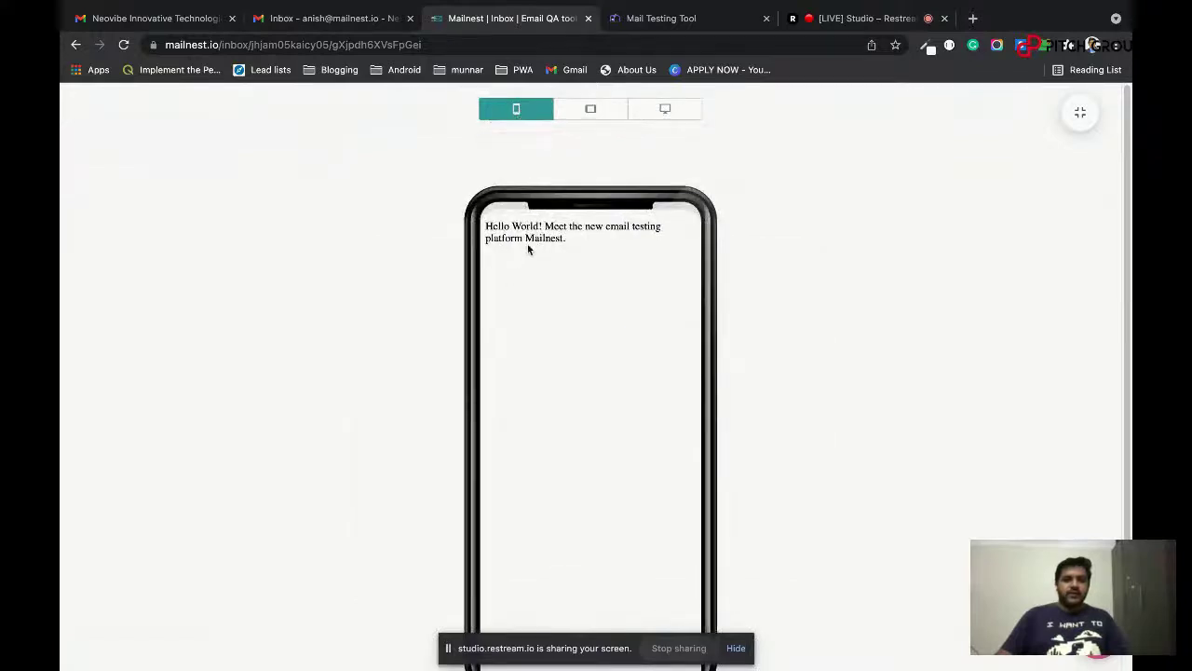
{"action": "left_click", "coordinate": [1082, 115]}
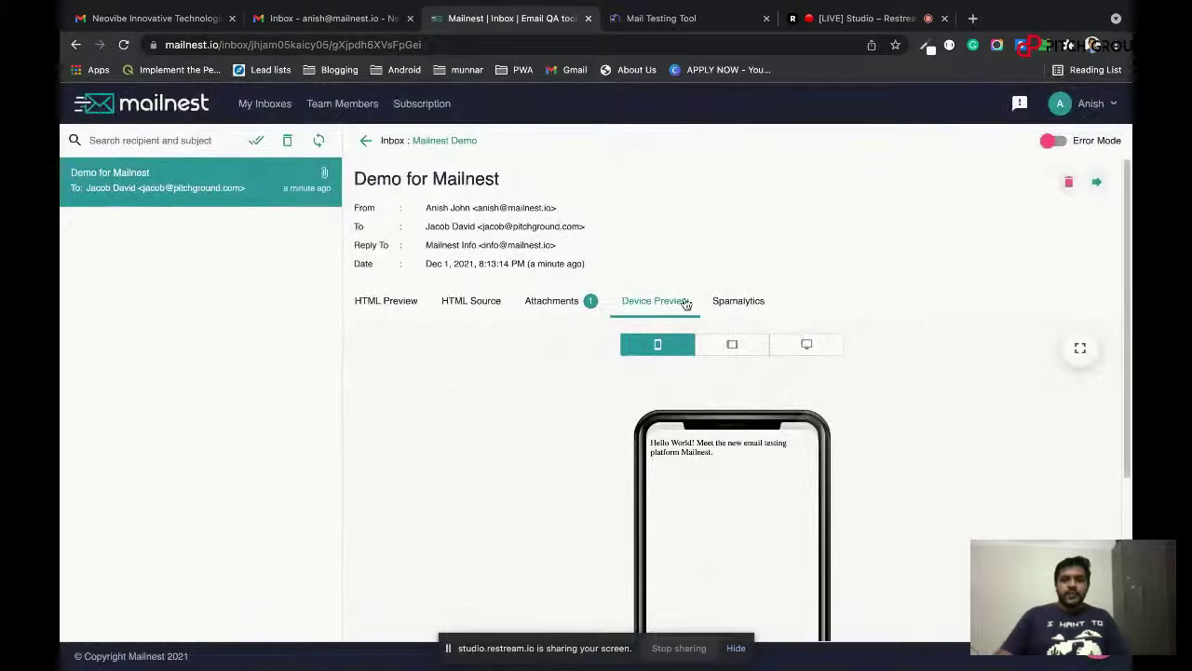
Examine the email's spam report and the domain and IP in its blacklists report, and return to the HTML preview.
{"action": "left_click", "coordinate": [755, 308]}
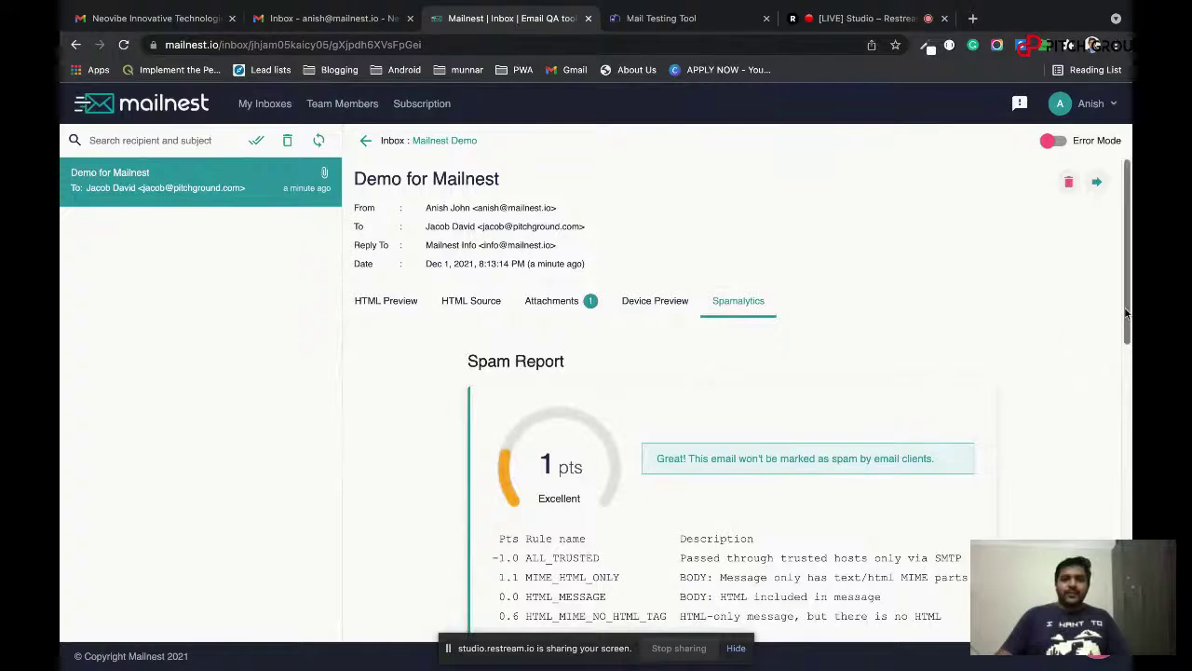
{"action": "scroll", "coordinate": [1129, 311], "scroll_direction": "down", "scroll_amount": 3}
{"action": "scroll", "coordinate": [735, 391], "scroll_direction": "up", "scroll_amount": 2}
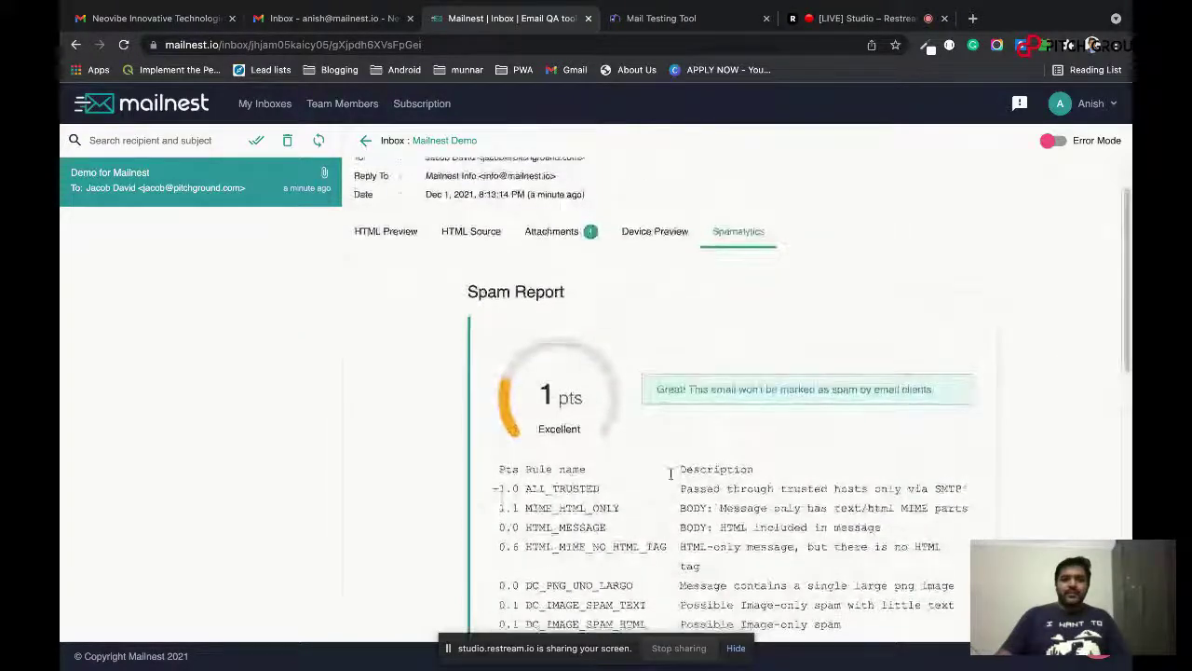
{"action": "left_click_drag", "start_coordinate": [538, 429], "coordinate": [597, 435]}
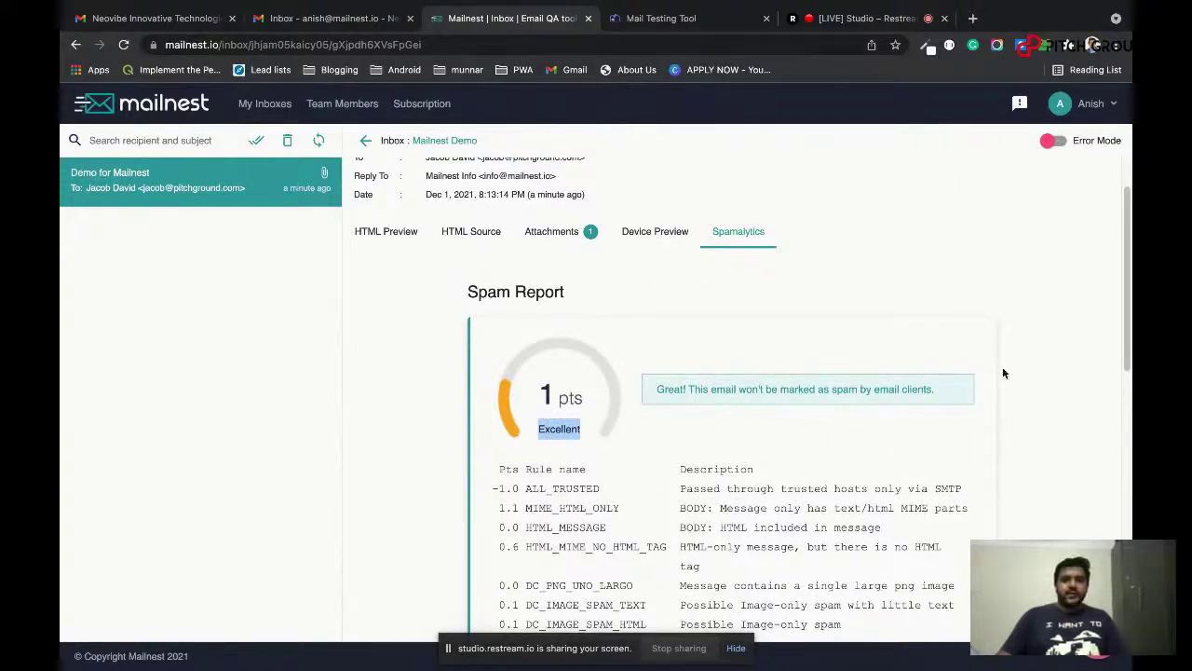
{"action": "left_click_drag", "start_coordinate": [1129, 333], "coordinate": [1131, 517]}
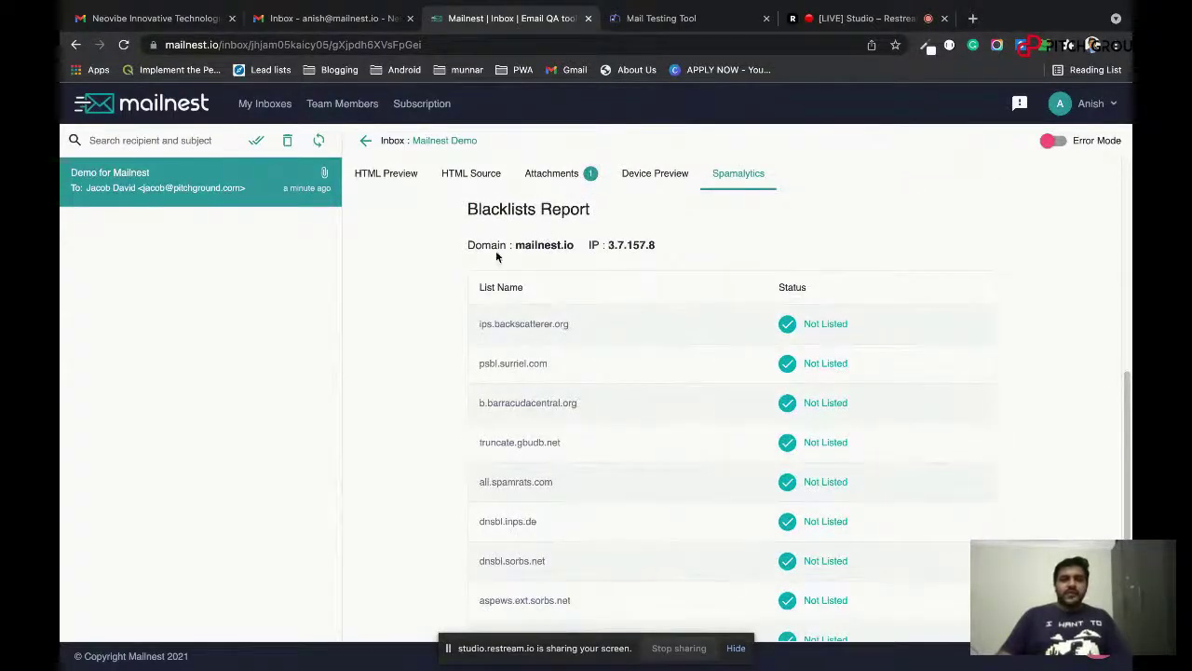
{"action": "left_click_drag", "start_coordinate": [511, 245], "coordinate": [681, 250]}
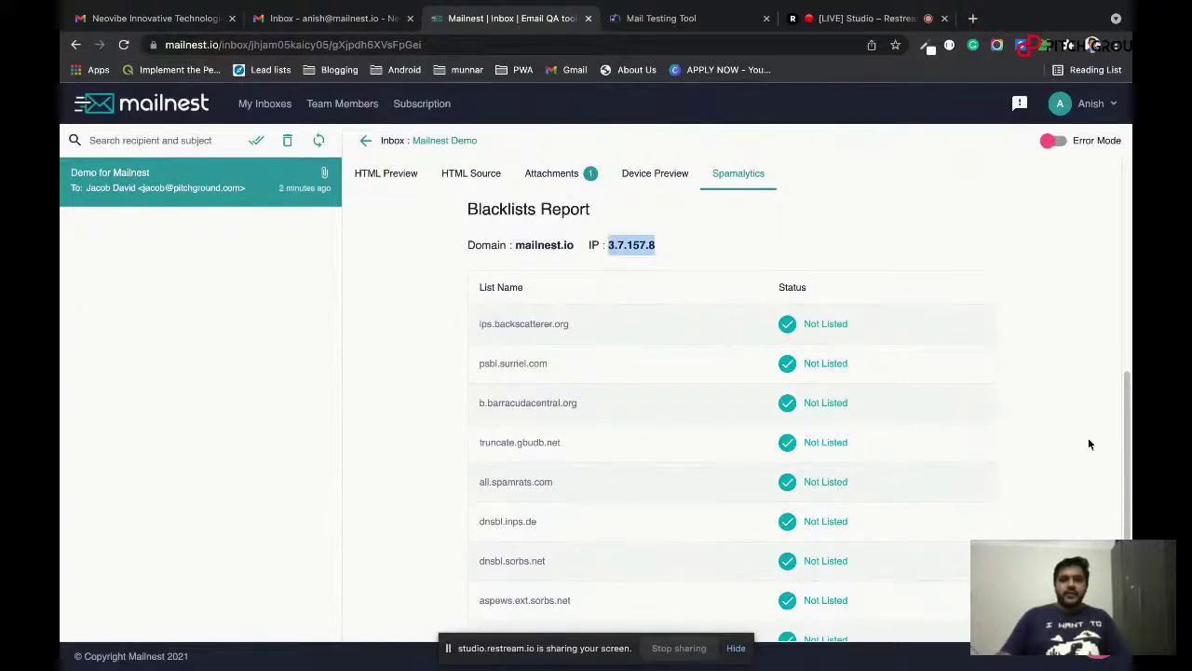
{"action": "left_click_drag", "start_coordinate": [1123, 445], "coordinate": [1125, 193]}
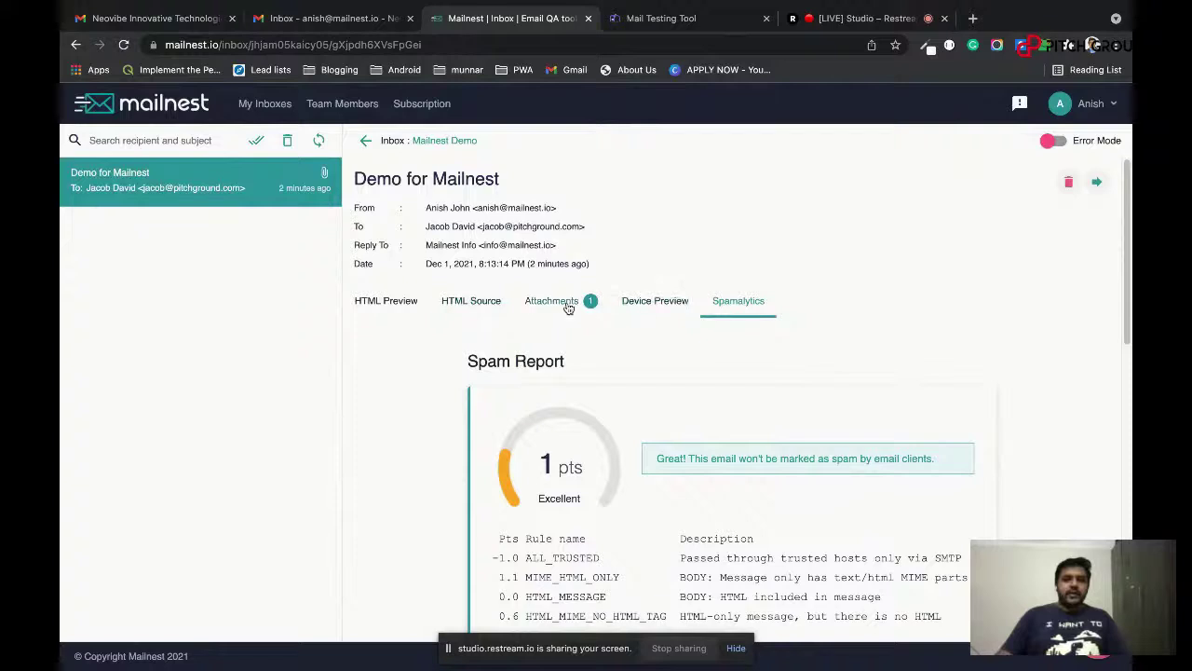
{"action": "left_click", "coordinate": [681, 302]}
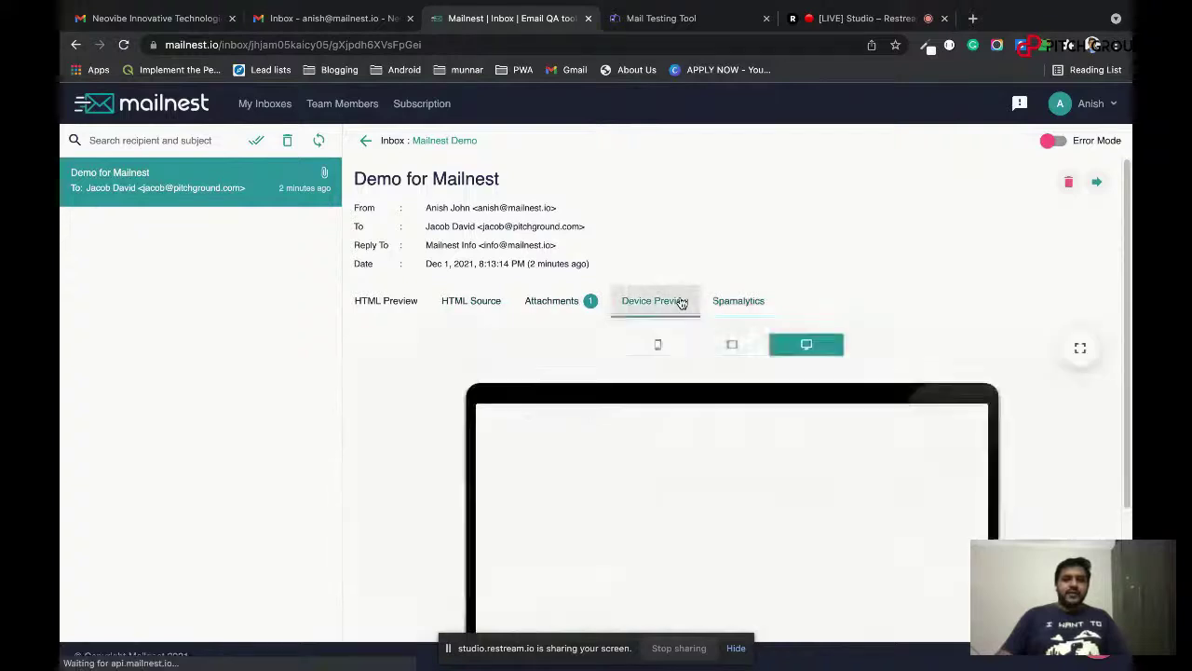
{"action": "left_click", "coordinate": [400, 307]}
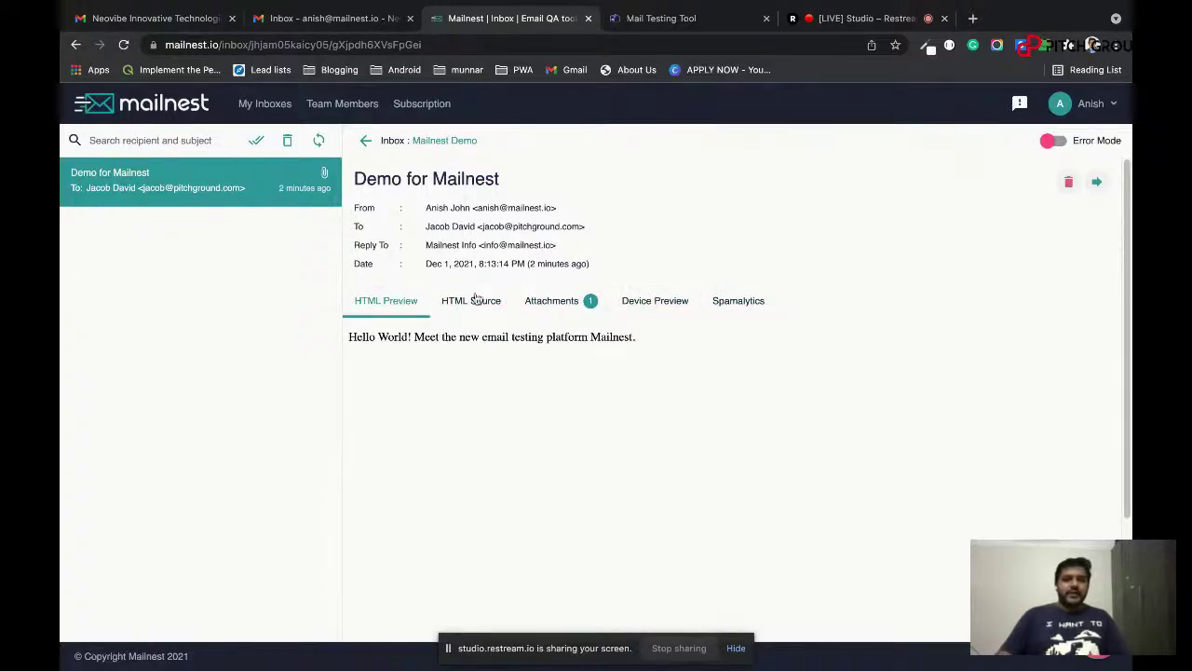
Review the list of team members and their invitation statuses.
{"action": "left_click", "coordinate": [345, 107]}
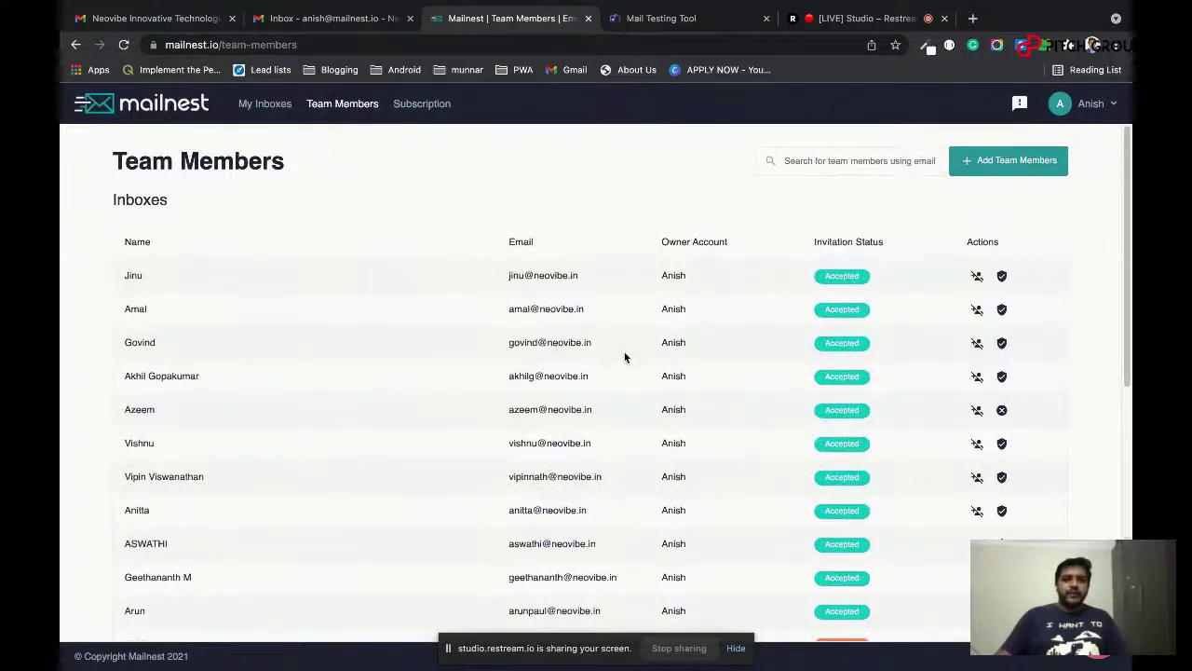
{"action": "scroll", "coordinate": [625, 353], "scroll_direction": "down", "scroll_amount": 10}
Share the Mailnest Demo inbox with the first team member in the list.
{"action": "left_click", "coordinate": [267, 106]}
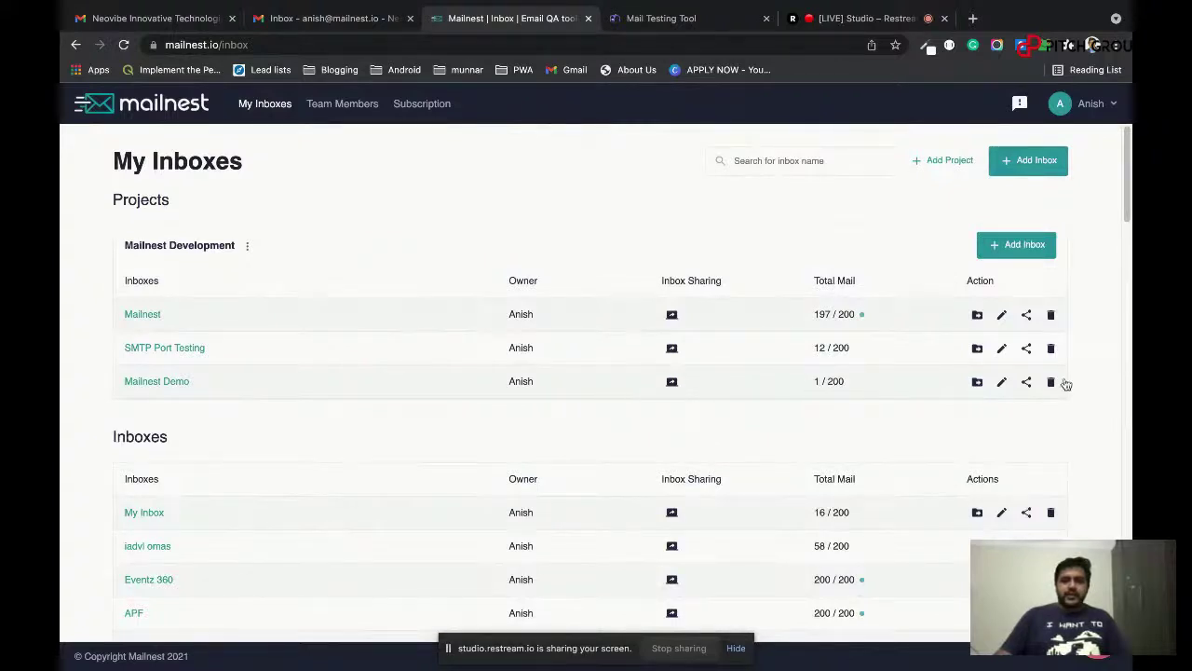
{"action": "left_click", "coordinate": [1027, 383]}
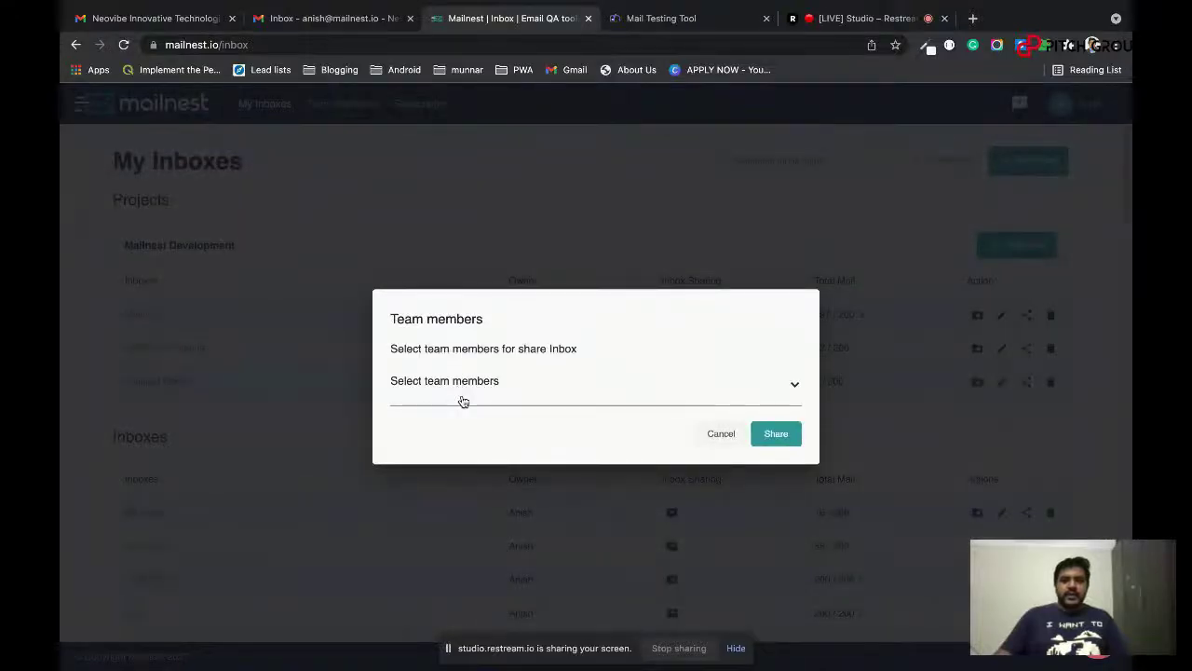
{"action": "left_click", "coordinate": [463, 401]}
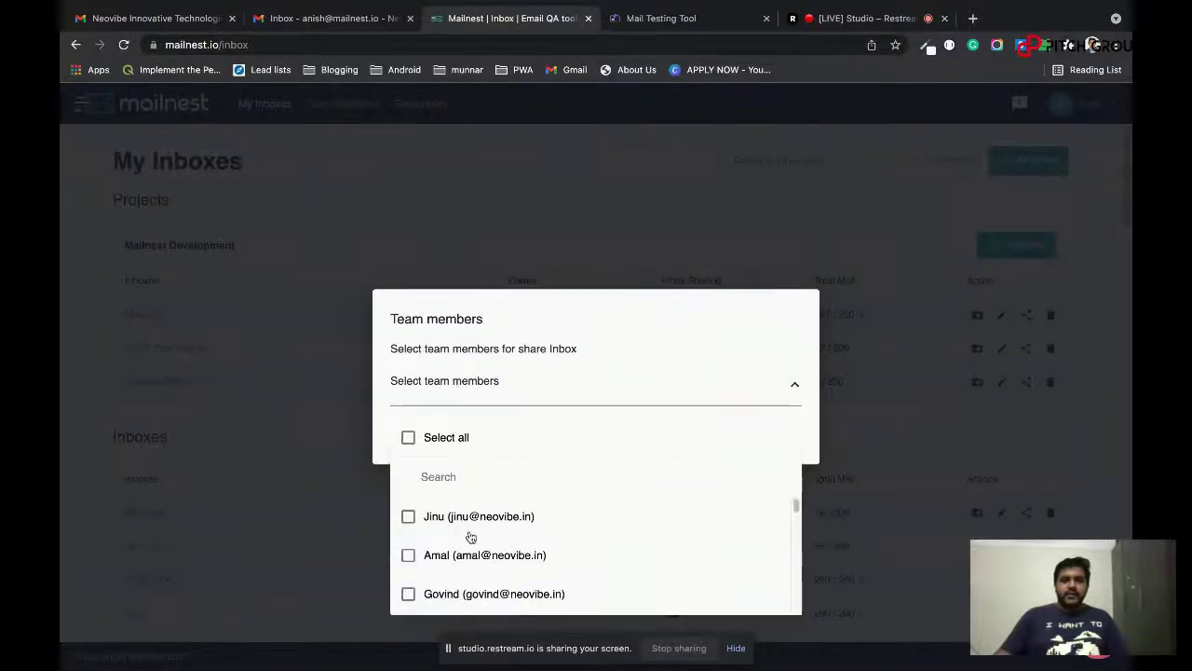
{"action": "left_click", "coordinate": [408, 518]}
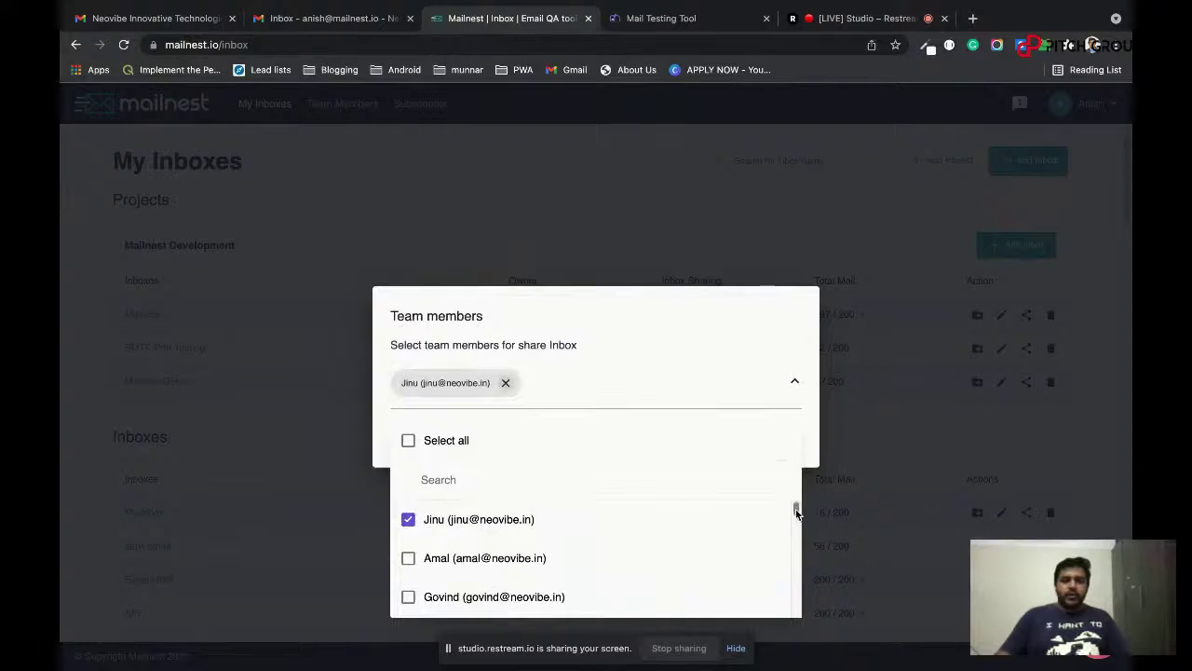
{"action": "left_click_drag", "start_coordinate": [796, 513], "coordinate": [792, 545]}
{"action": "left_click", "coordinate": [750, 335]}
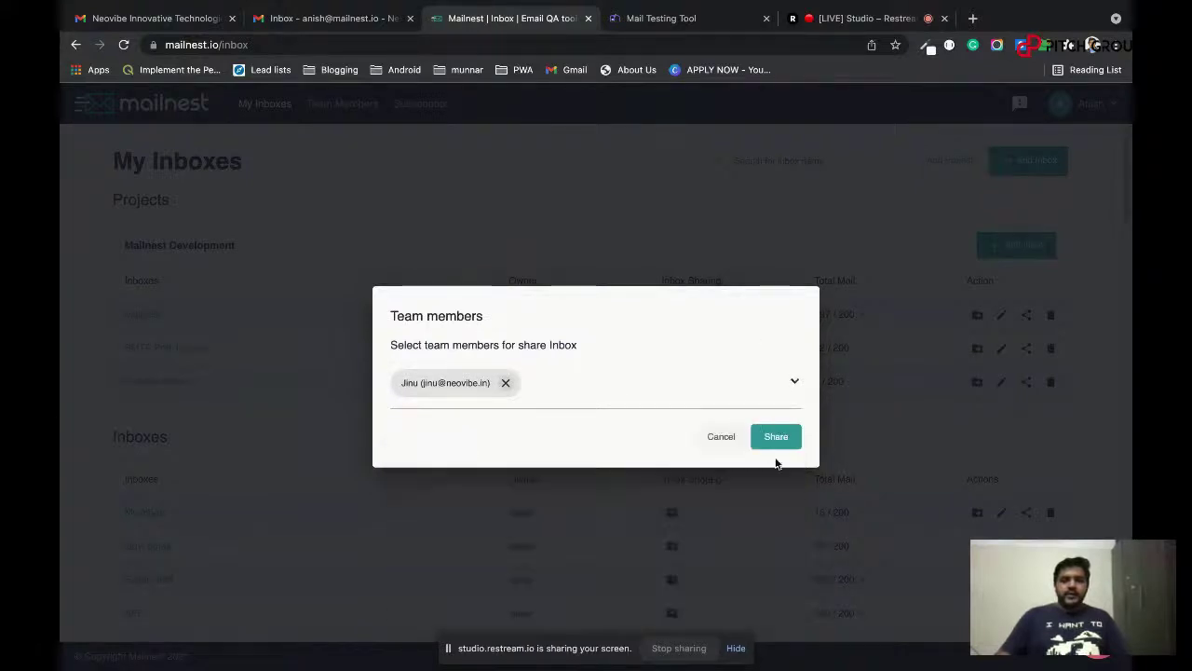
{"action": "left_click", "coordinate": [779, 438]}
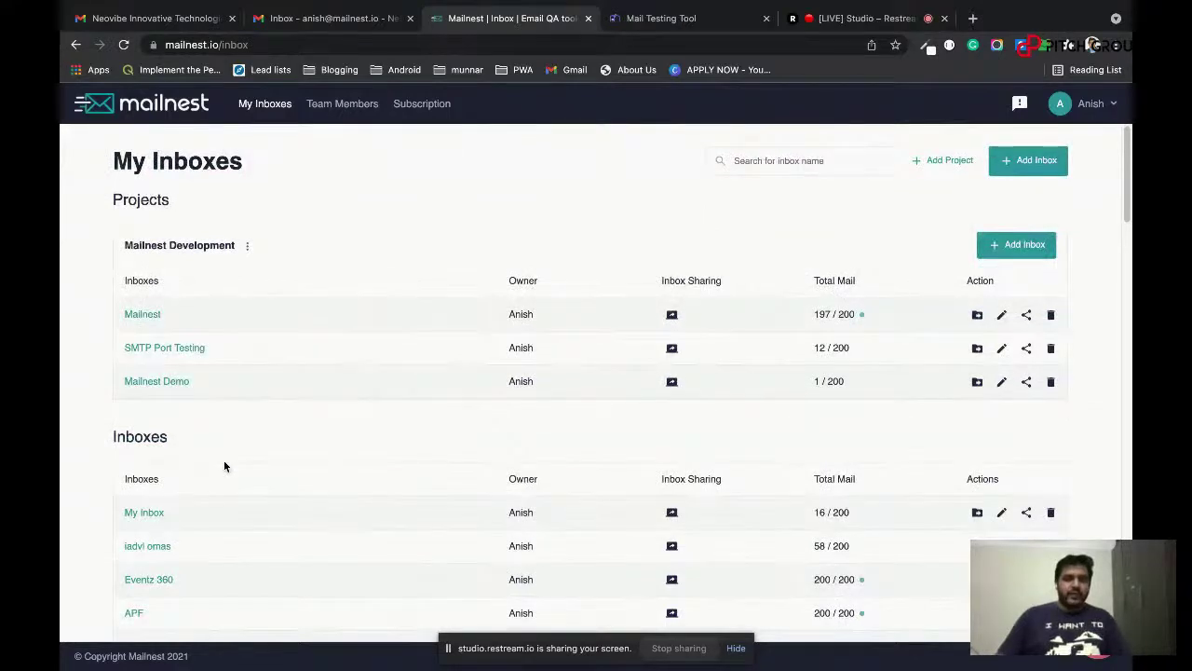
Open the "Cheerio! Welcome to MailNest." email in the Mailnest inbox and examine its full HTML preview.
{"action": "left_click", "coordinate": [143, 315]}
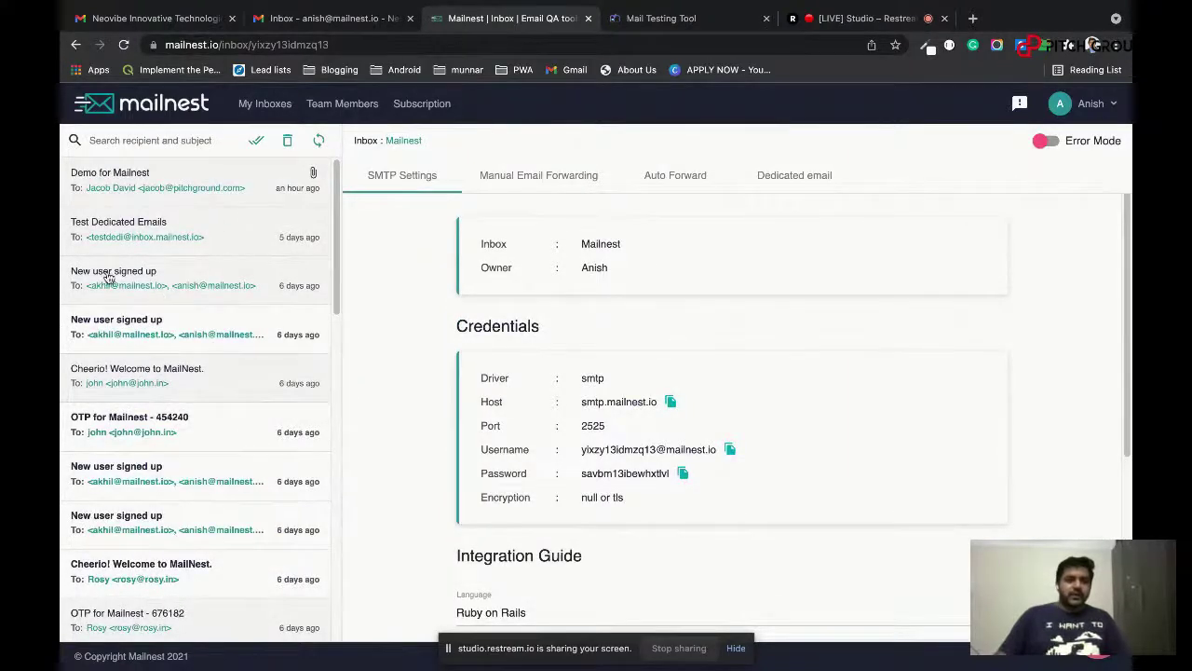
{"action": "left_click", "coordinate": [110, 384]}
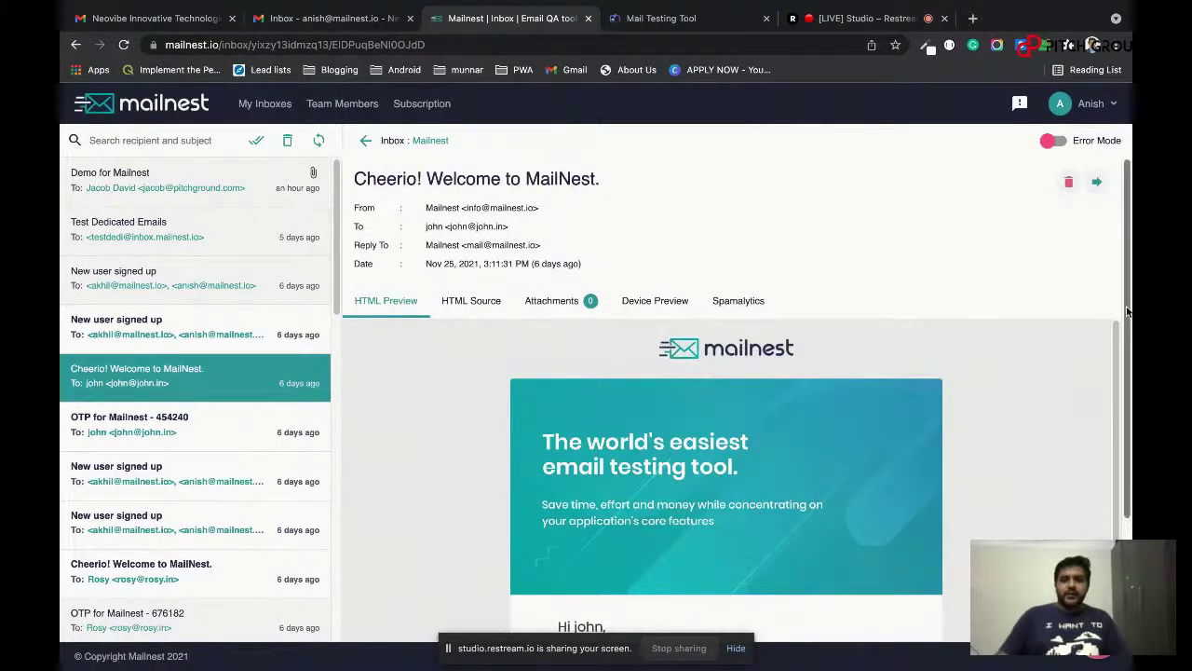
{"action": "scroll", "coordinate": [1126, 314], "scroll_direction": "down", "scroll_amount": 3}
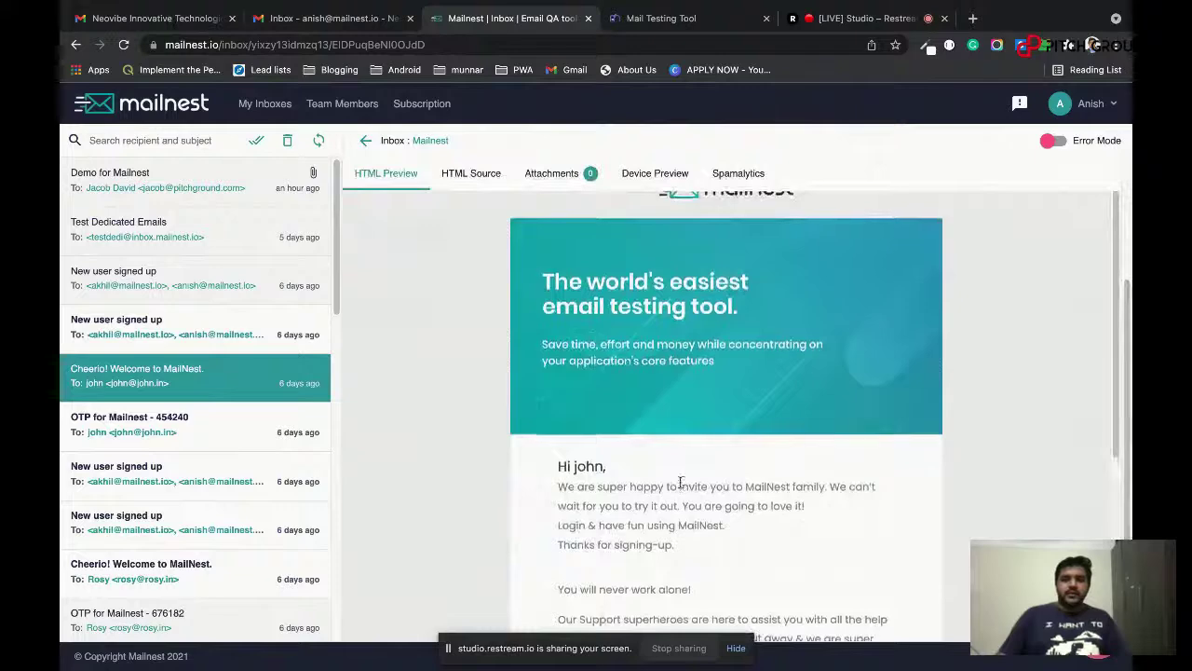
{"action": "scroll", "coordinate": [680, 484], "scroll_direction": "up", "scroll_amount": 3}
{"action": "scroll", "coordinate": [681, 486], "scroll_direction": "down", "scroll_amount": 3}
{"action": "scroll", "coordinate": [919, 412], "scroll_direction": "down", "scroll_amount": 3}
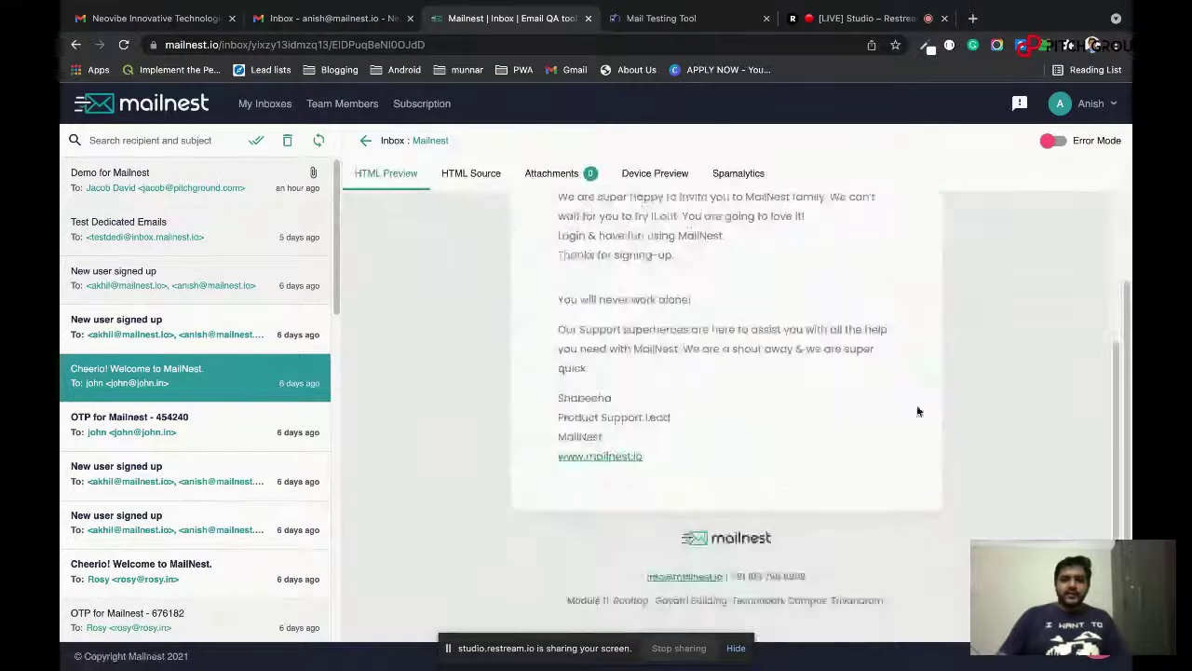
{"action": "scroll", "coordinate": [589, 410], "scroll_direction": "up", "scroll_amount": 5}
{"action": "scroll", "coordinate": [589, 410], "scroll_direction": "down", "scroll_amount": 5}
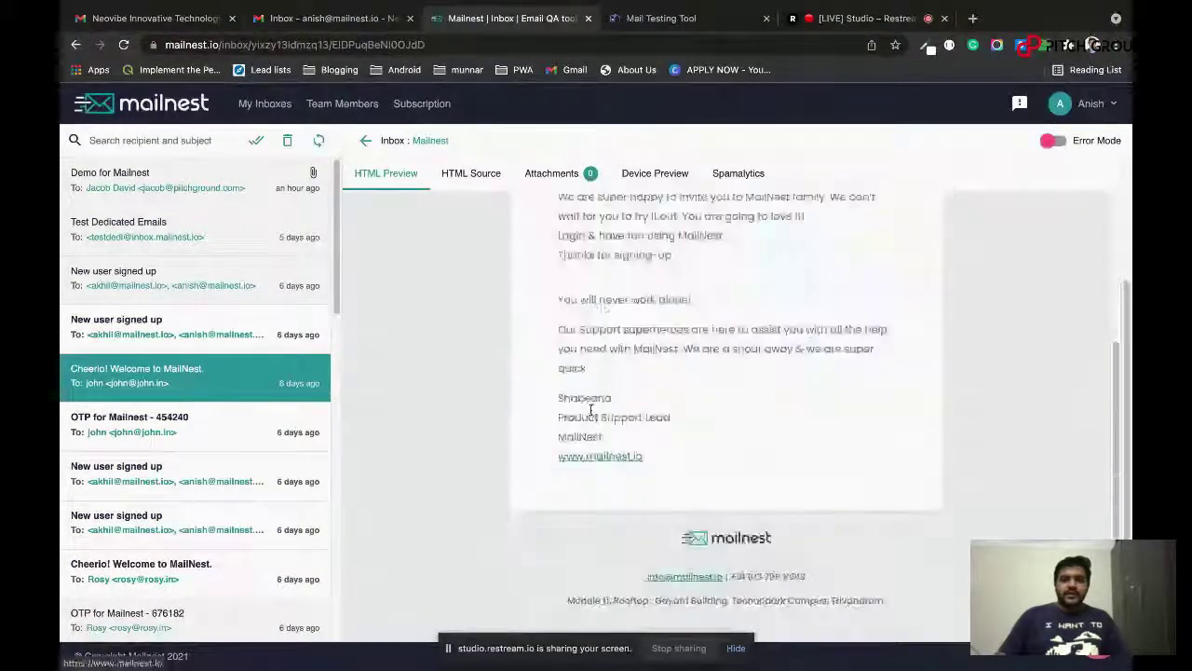
Test the contact e-mail link in the message footer, and close the browser tab it opens.
{"action": "left_click", "coordinate": [690, 579]}
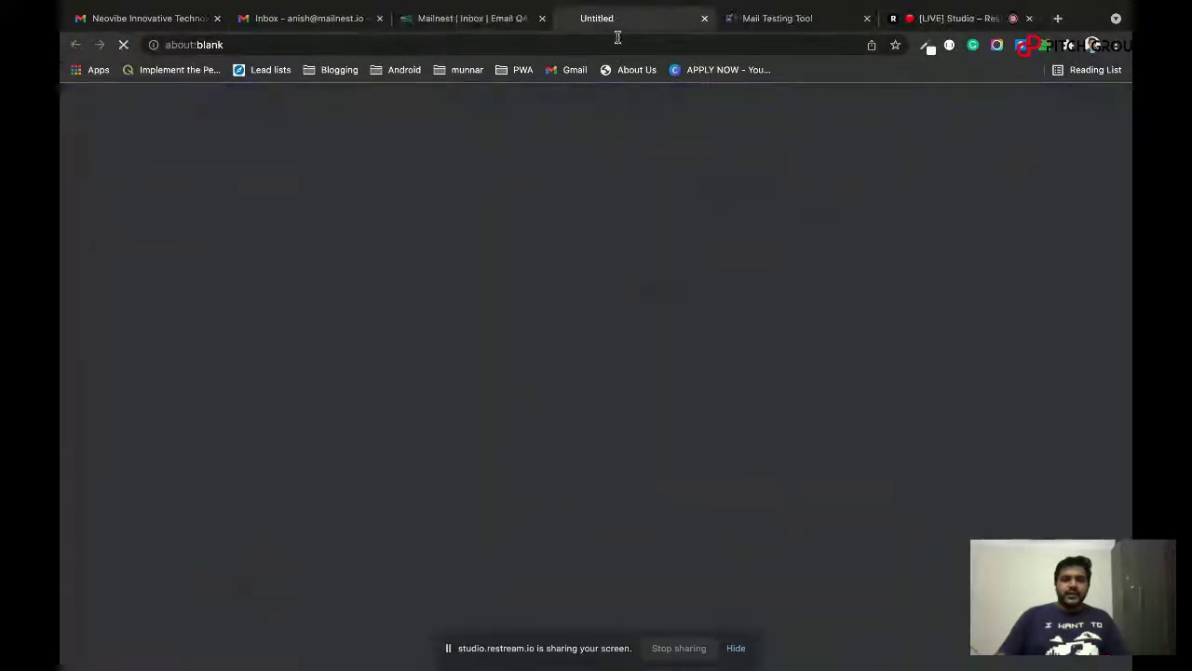
{"action": "left_click", "coordinate": [704, 19]}
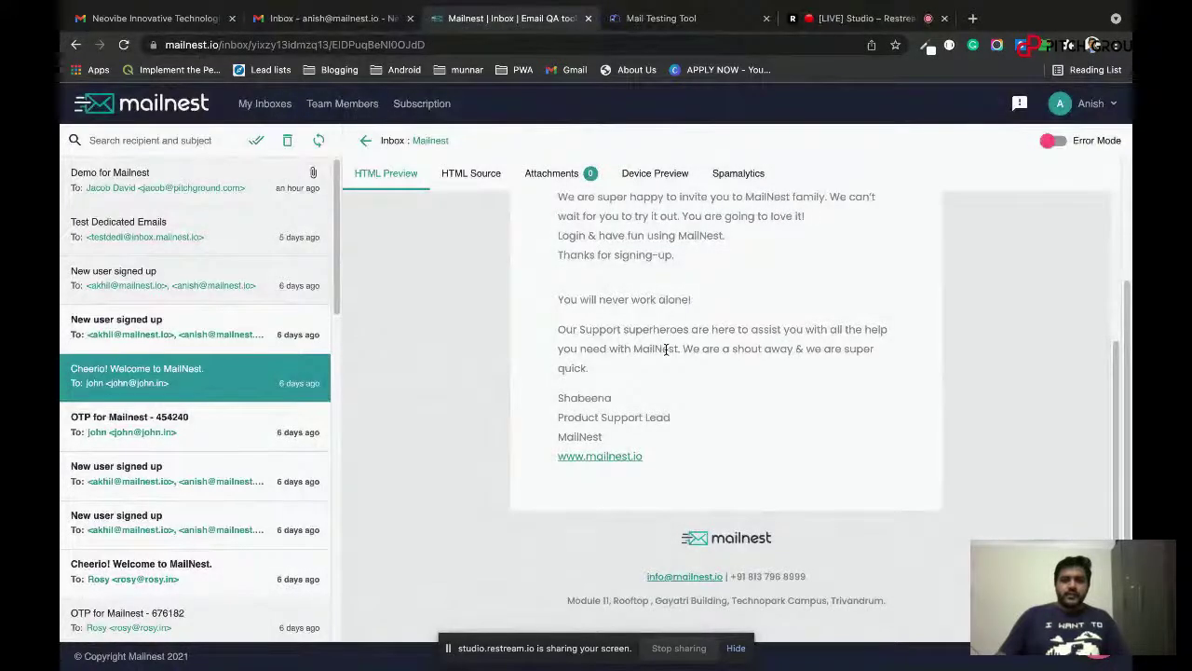
{"action": "scroll", "coordinate": [815, 289], "scroll_direction": "up", "scroll_amount": 3}
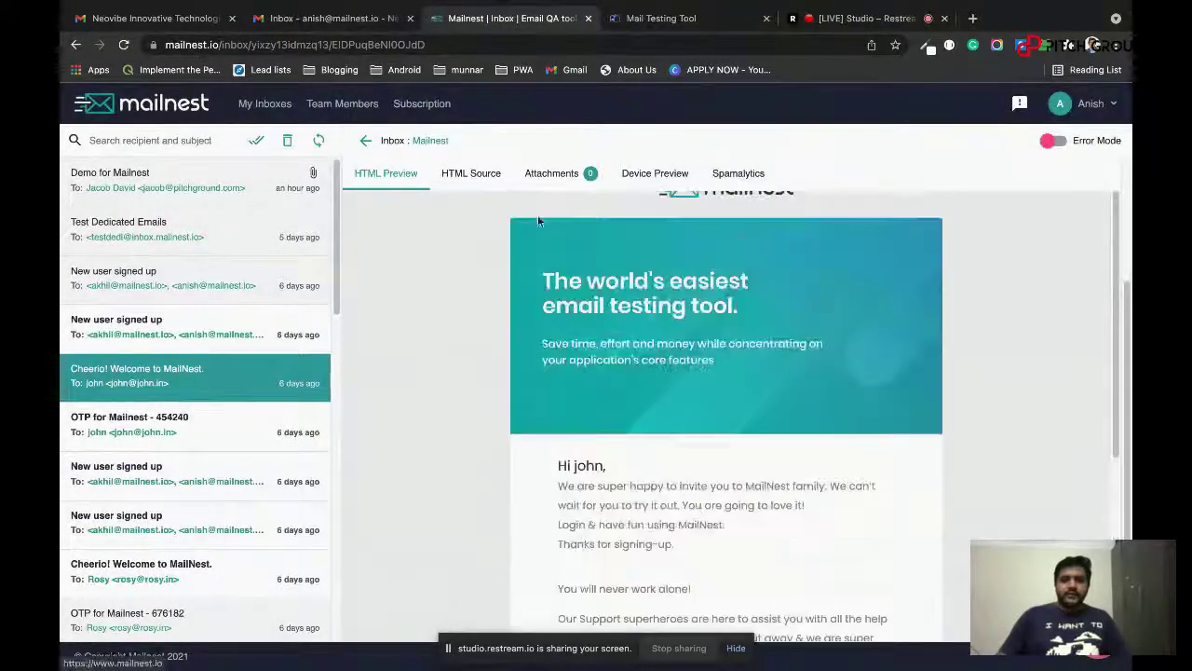
Examine the HTML source of the "Cheerio! Welcome to MailNest." email and check its attachments.
{"action": "left_click", "coordinate": [473, 173]}
{"action": "scroll", "coordinate": [578, 398], "scroll_direction": "down", "scroll_amount": 10}
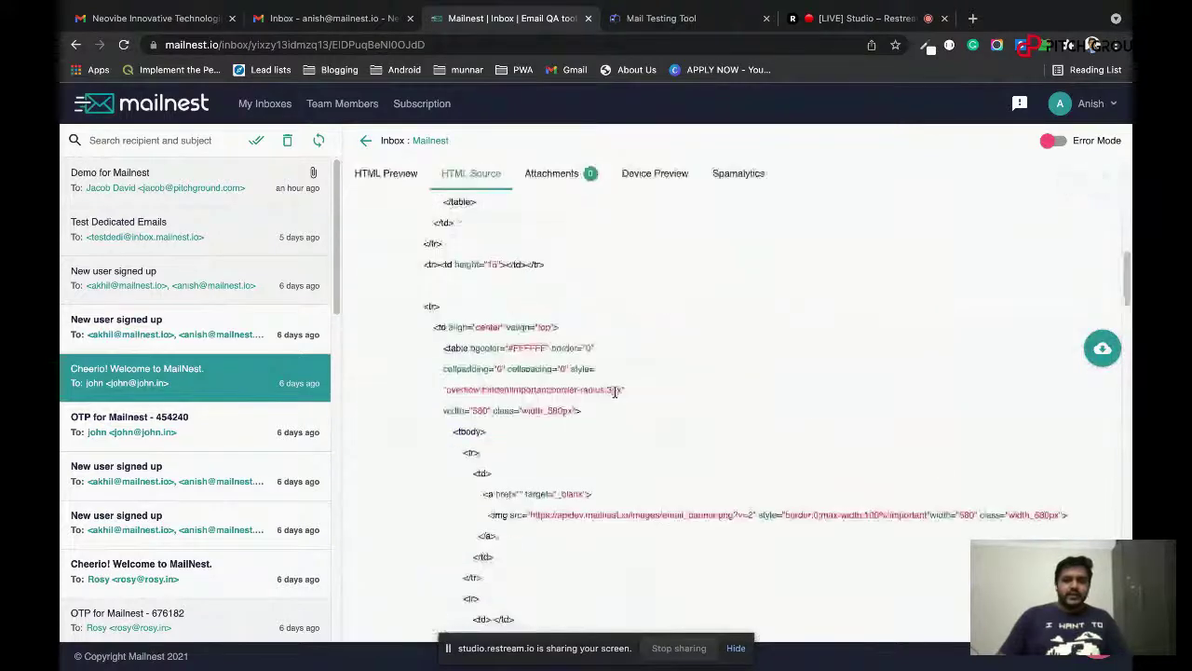
{"action": "scroll", "coordinate": [592, 400], "scroll_direction": "down", "scroll_amount": 3}
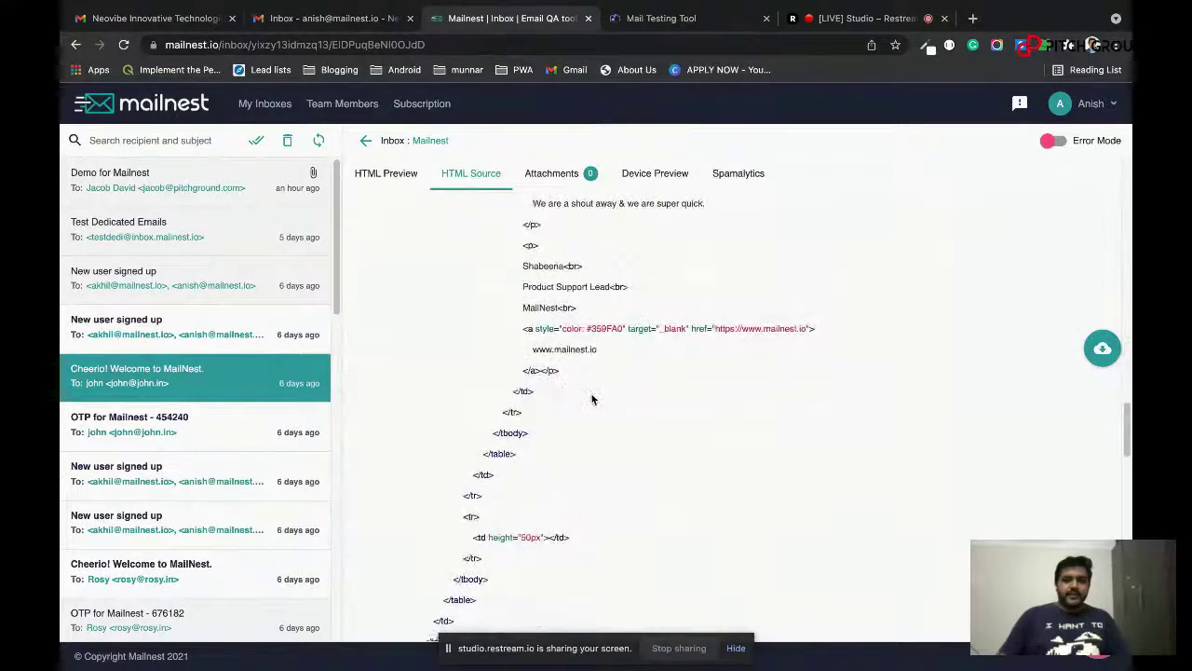
{"action": "scroll", "coordinate": [591, 395], "scroll_direction": "up", "scroll_amount": 6}
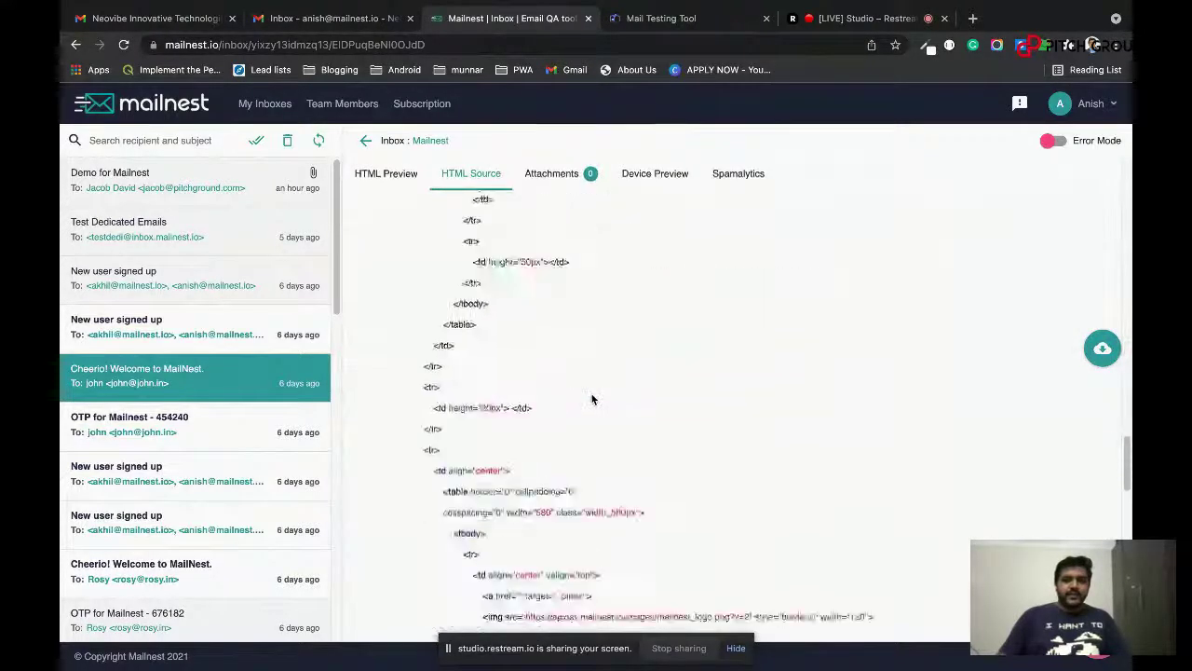
{"action": "left_click", "coordinate": [556, 175]}
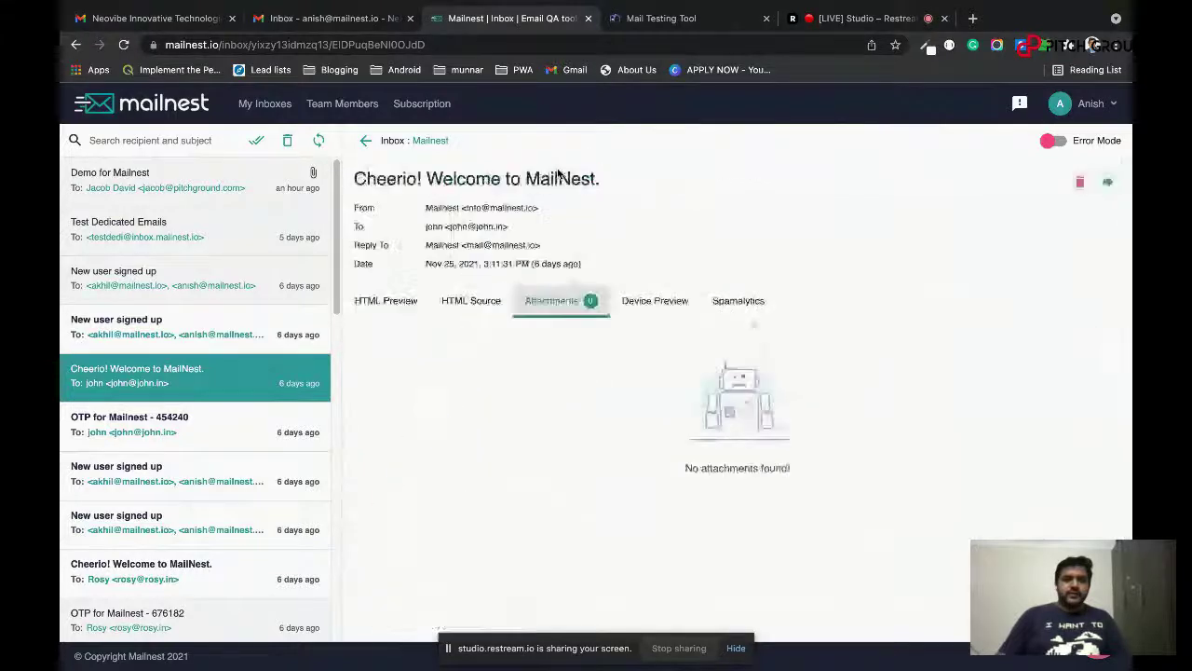
Examine the desktop device preview of the "Cheerio! Welcome to MailNest." email.
{"action": "left_click", "coordinate": [654, 305]}
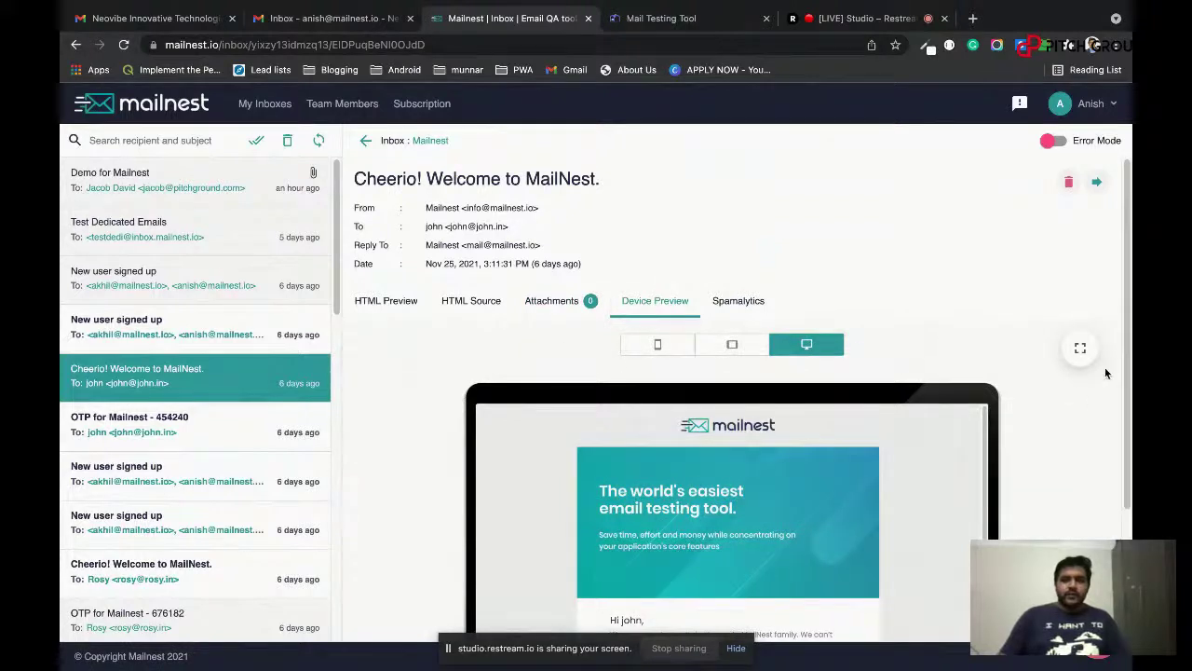
{"action": "left_click_drag", "start_coordinate": [1125, 368], "coordinate": [1122, 446]}
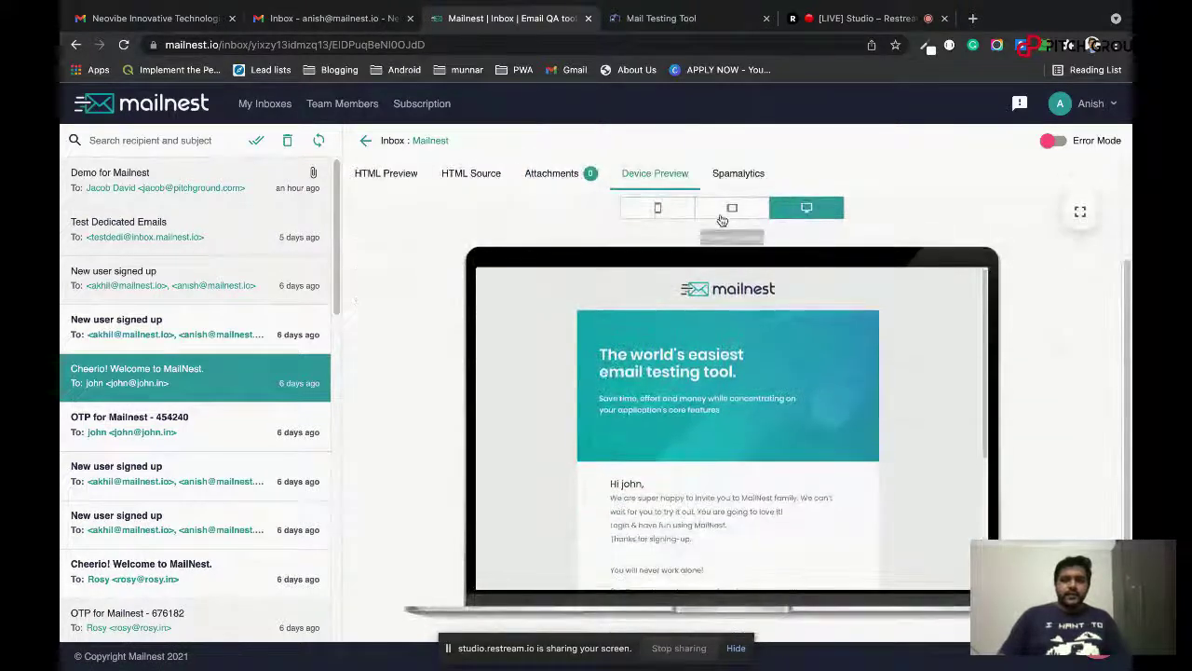
{"action": "scroll", "coordinate": [774, 307], "scroll_direction": "up", "scroll_amount": 3}
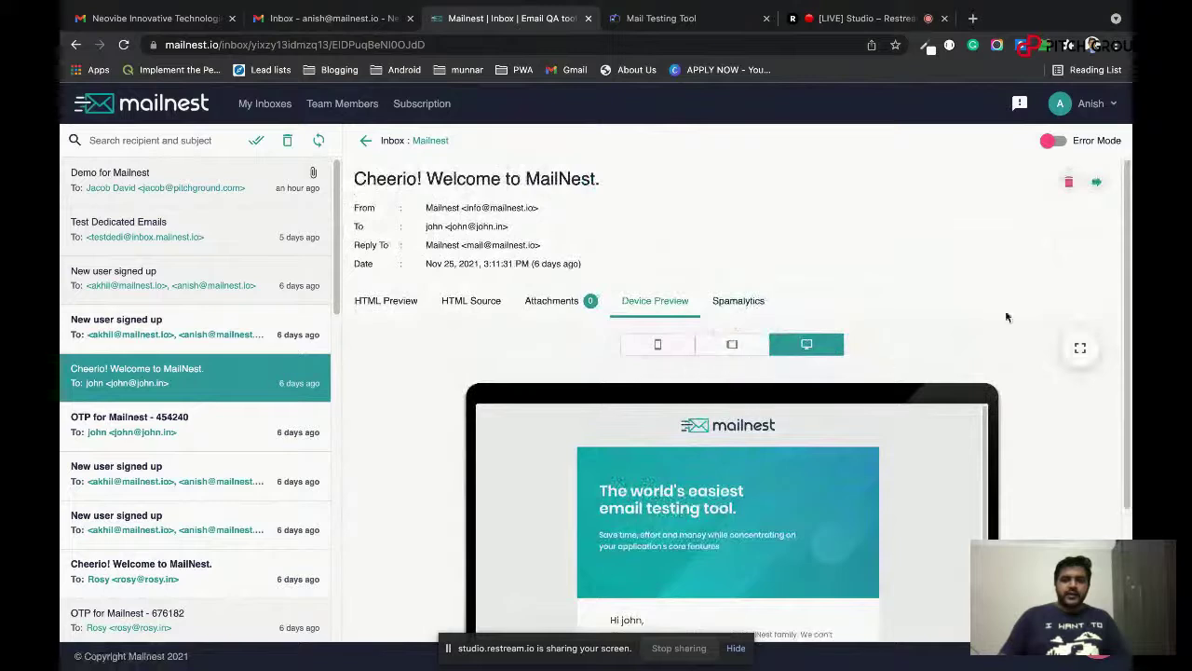
{"action": "scroll", "coordinate": [777, 365], "scroll_direction": "down", "scroll_amount": 3}
{"action": "scroll", "coordinate": [885, 289], "scroll_direction": "up", "scroll_amount": 1}
{"action": "scroll", "coordinate": [978, 326], "scroll_direction": "down", "scroll_amount": 1}
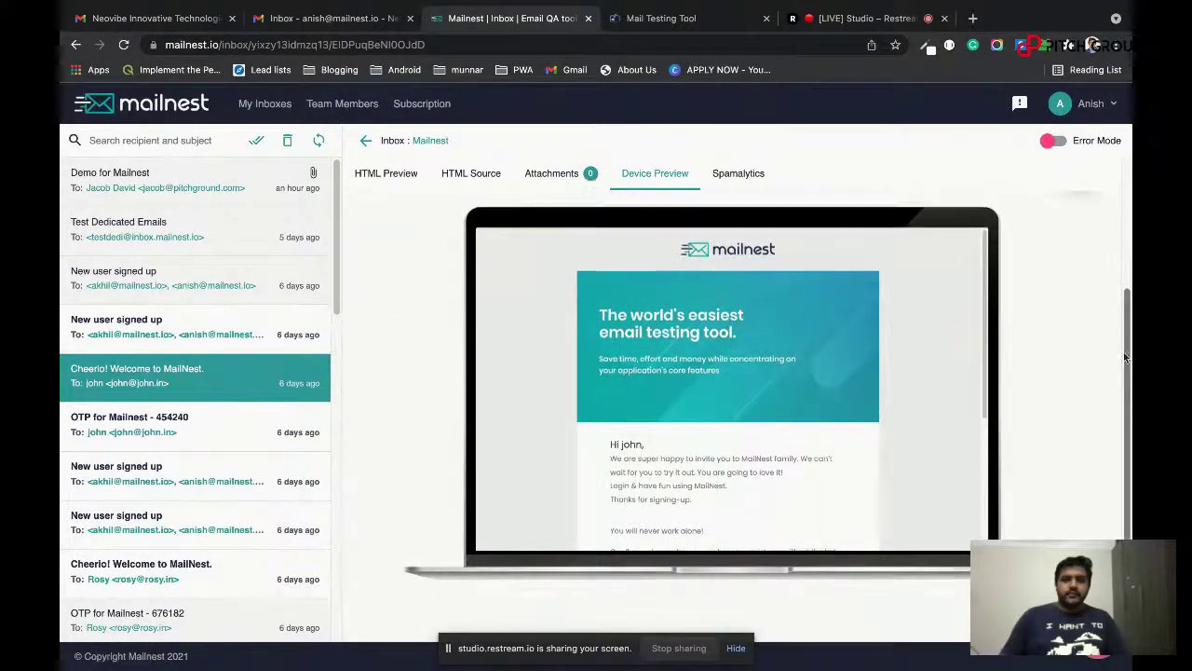
Switch the device preview to the tablet layout and read through the email inside the tablet frame.
{"action": "scroll", "coordinate": [932, 317], "scroll_direction": "up", "scroll_amount": 2}
{"action": "left_click", "coordinate": [720, 249]}
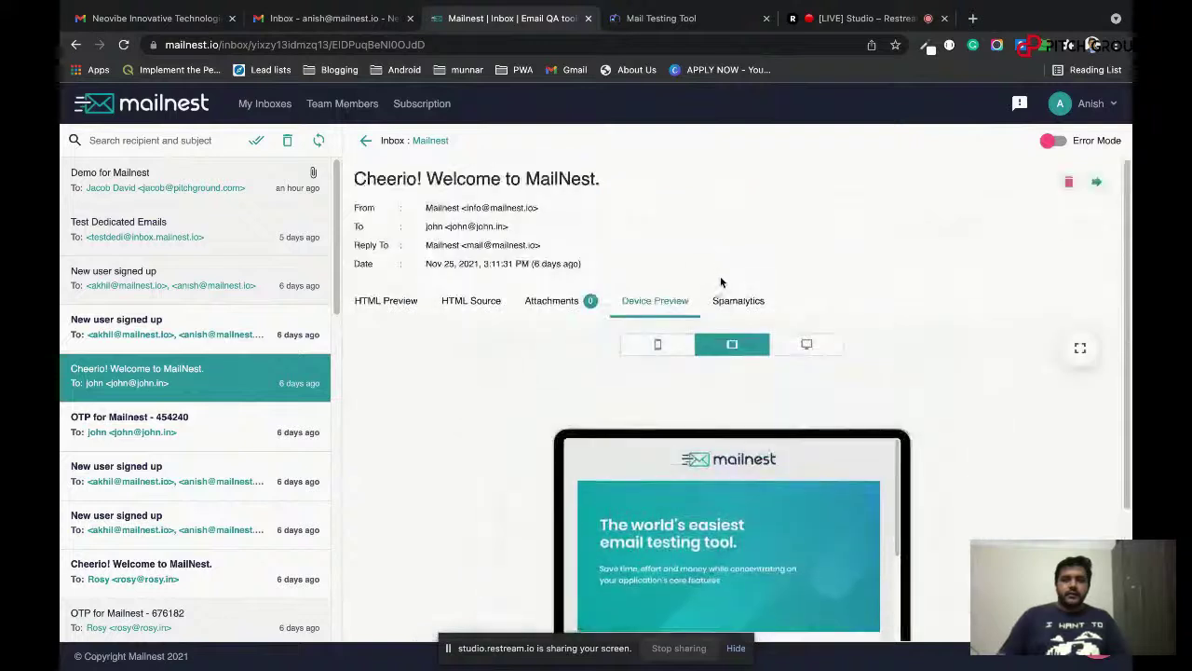
{"action": "scroll", "coordinate": [738, 415], "scroll_direction": "down", "scroll_amount": 3}
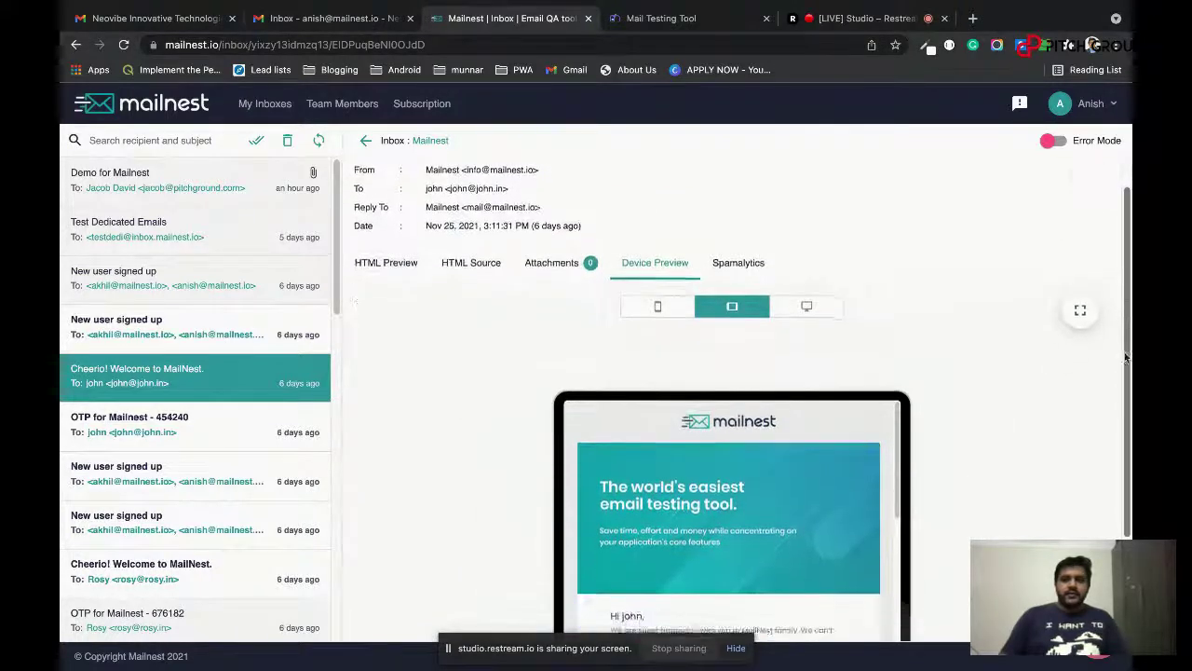
{"action": "scroll", "coordinate": [740, 405], "scroll_direction": "down", "scroll_amount": 3}
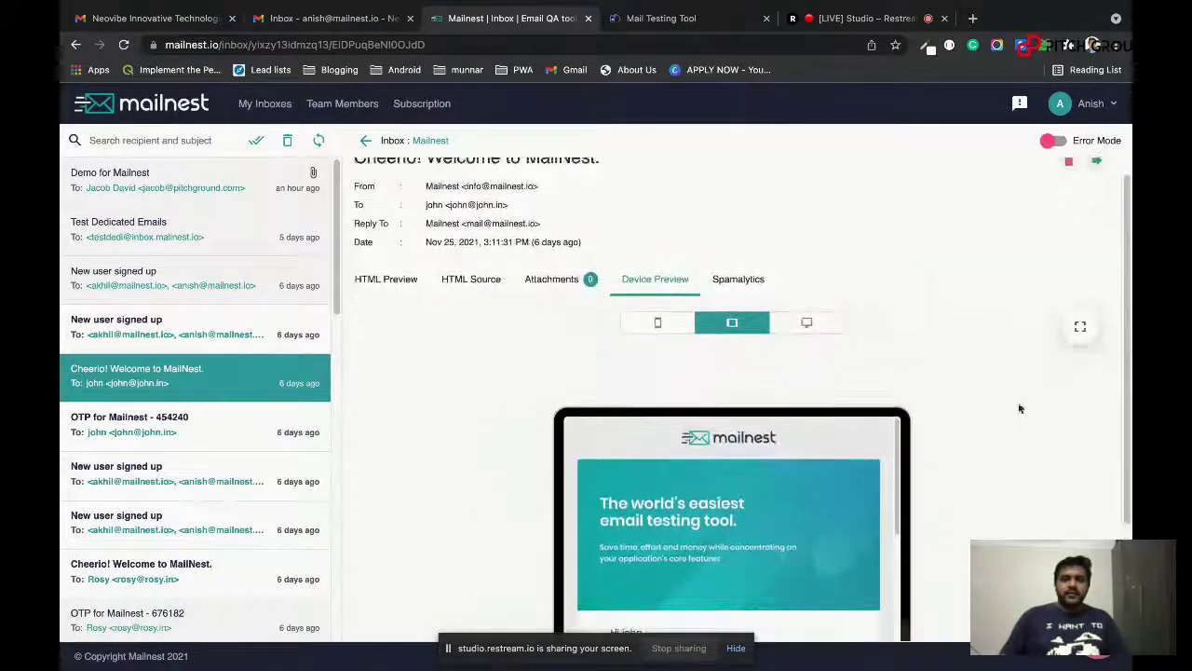
{"action": "left_click_drag", "start_coordinate": [897, 461], "coordinate": [897, 554]}
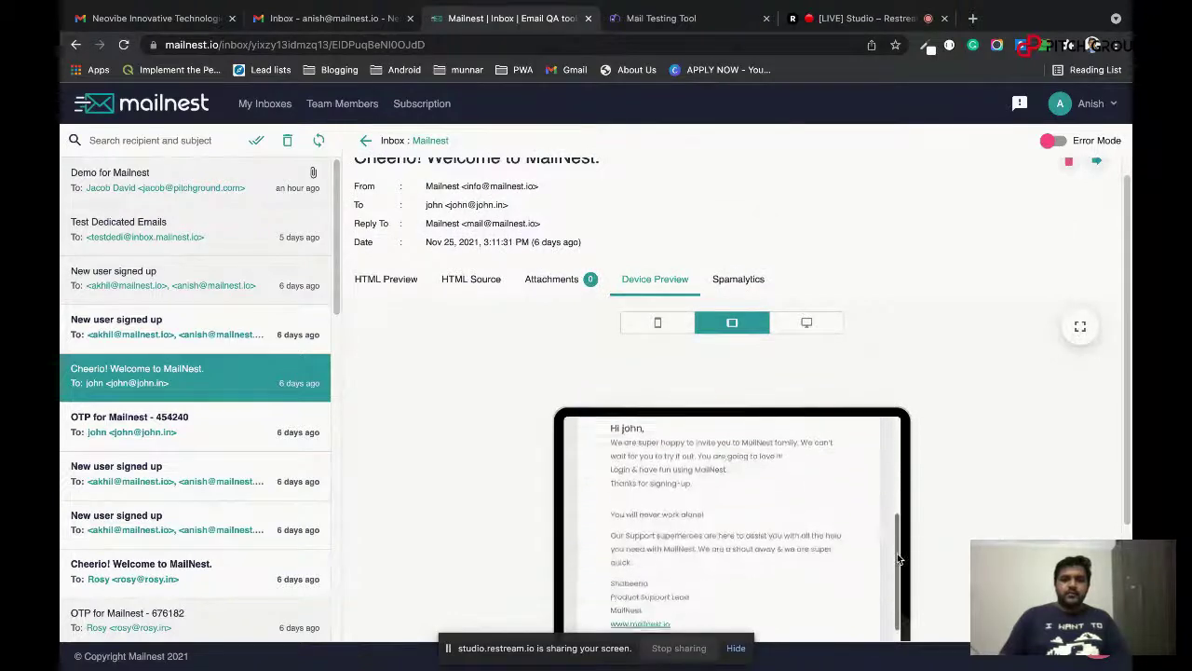
Switch the device preview to the mobile phone layout and look over the email from its footer back to its header.
{"action": "left_click", "coordinate": [658, 322]}
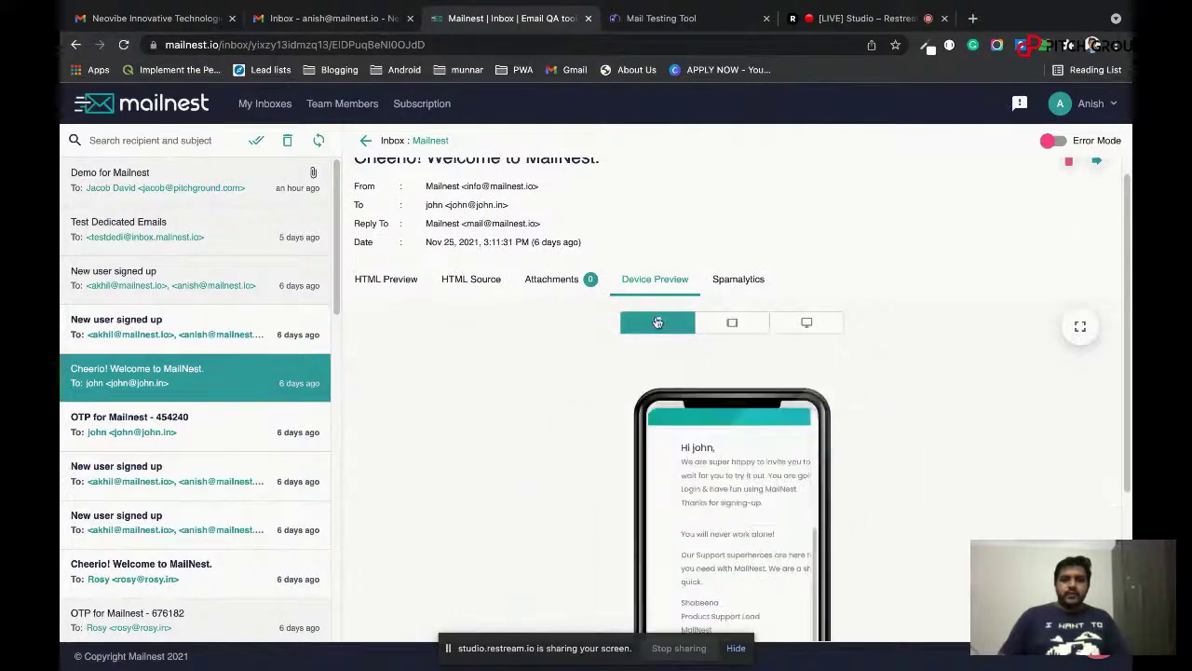
{"action": "scroll", "coordinate": [980, 387], "scroll_direction": "down", "scroll_amount": 2}
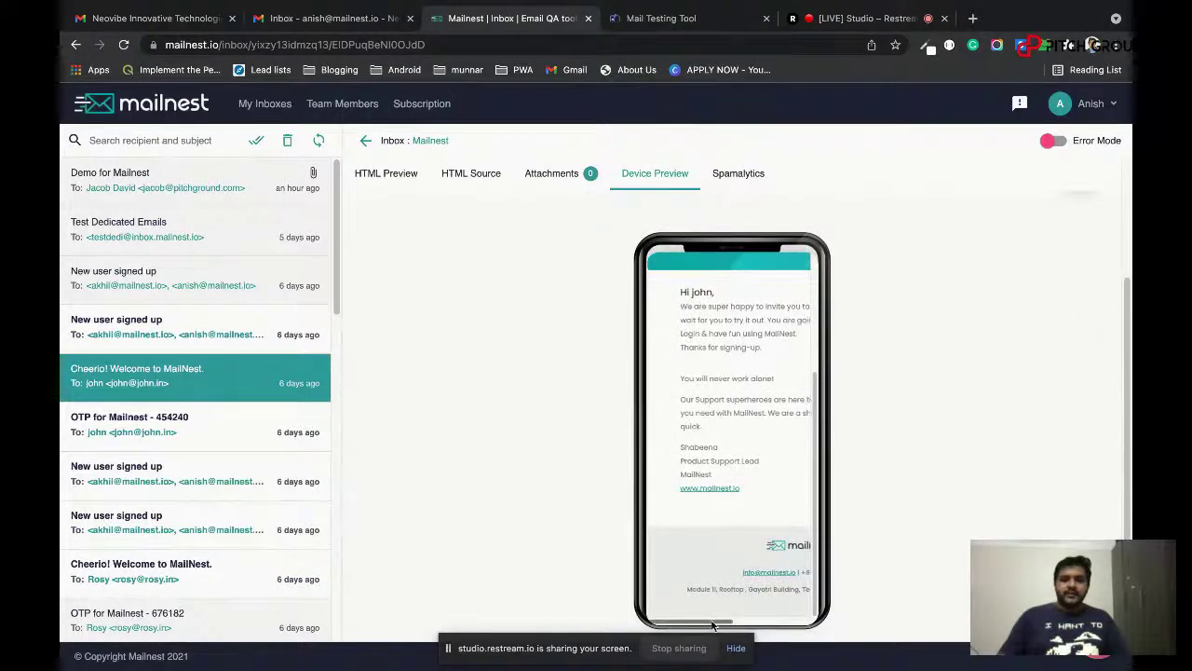
{"action": "mouse_move", "coordinate": [713, 621]}
{"action": "left_mouse_down"}
{"action": "mouse_move", "coordinate": [777, 630]}
{"action": "mouse_move", "coordinate": [692, 620]}
{"action": "left_mouse_up"}
{"action": "left_click_drag", "start_coordinate": [816, 517], "coordinate": [821, 401]}
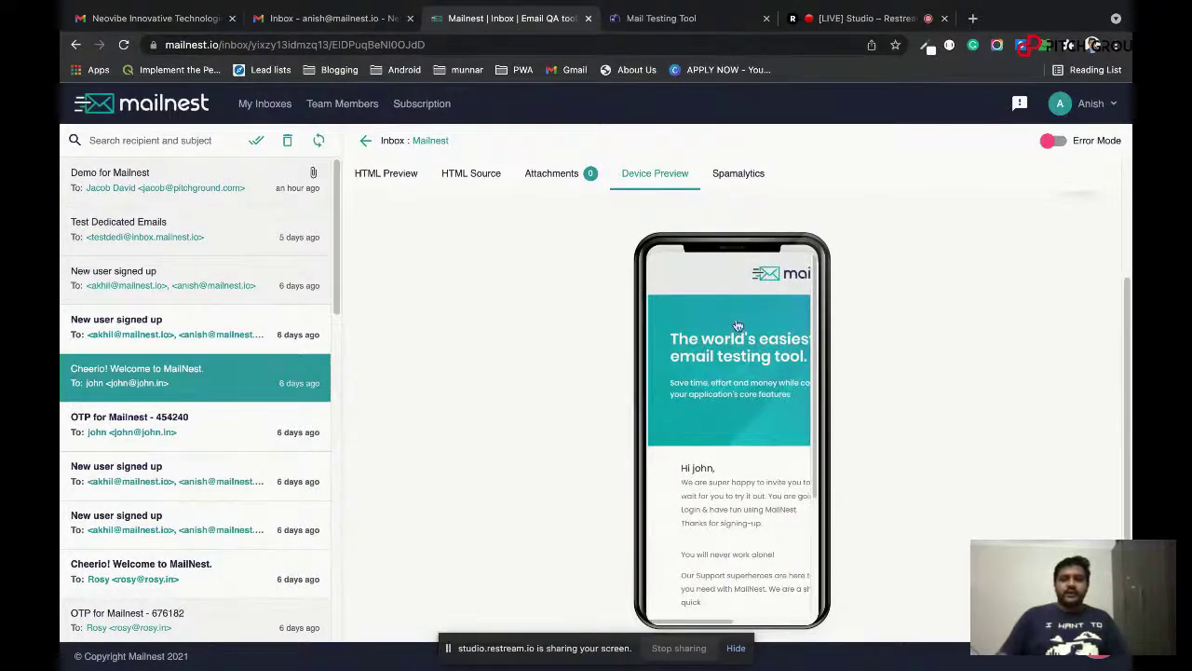
Examine the Spamalytics results of the welcome email, including its spam report and blacklists report.
{"action": "left_click", "coordinate": [741, 176]}
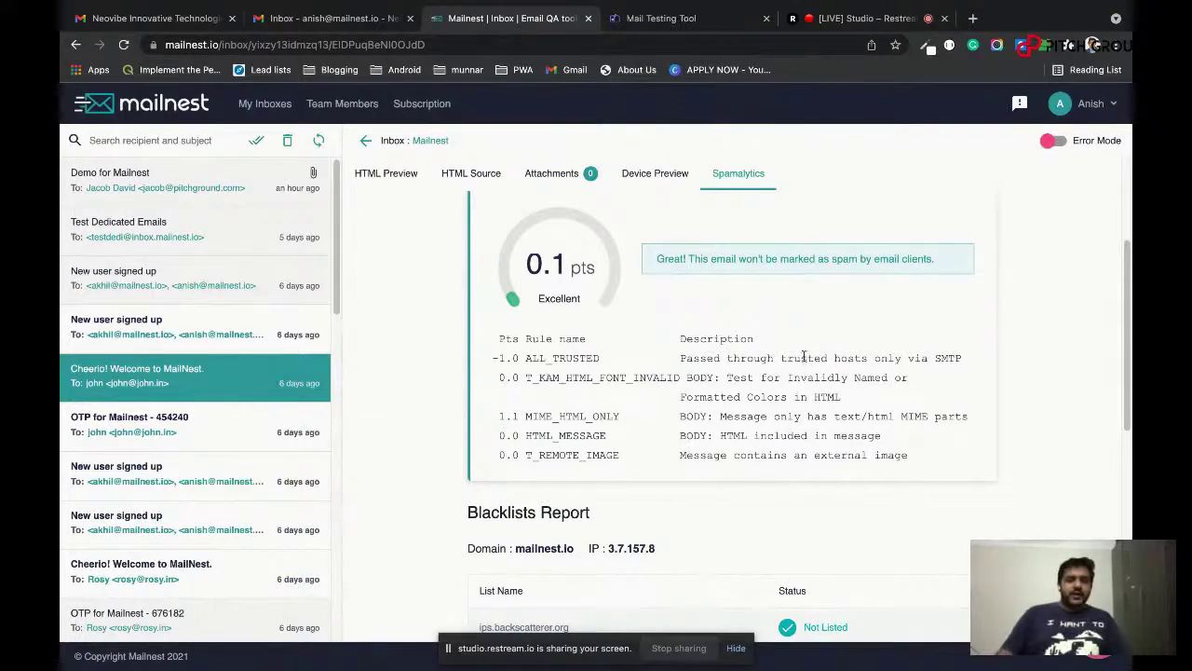
{"action": "left_click_drag", "start_coordinate": [1126, 331], "coordinate": [1126, 270]}
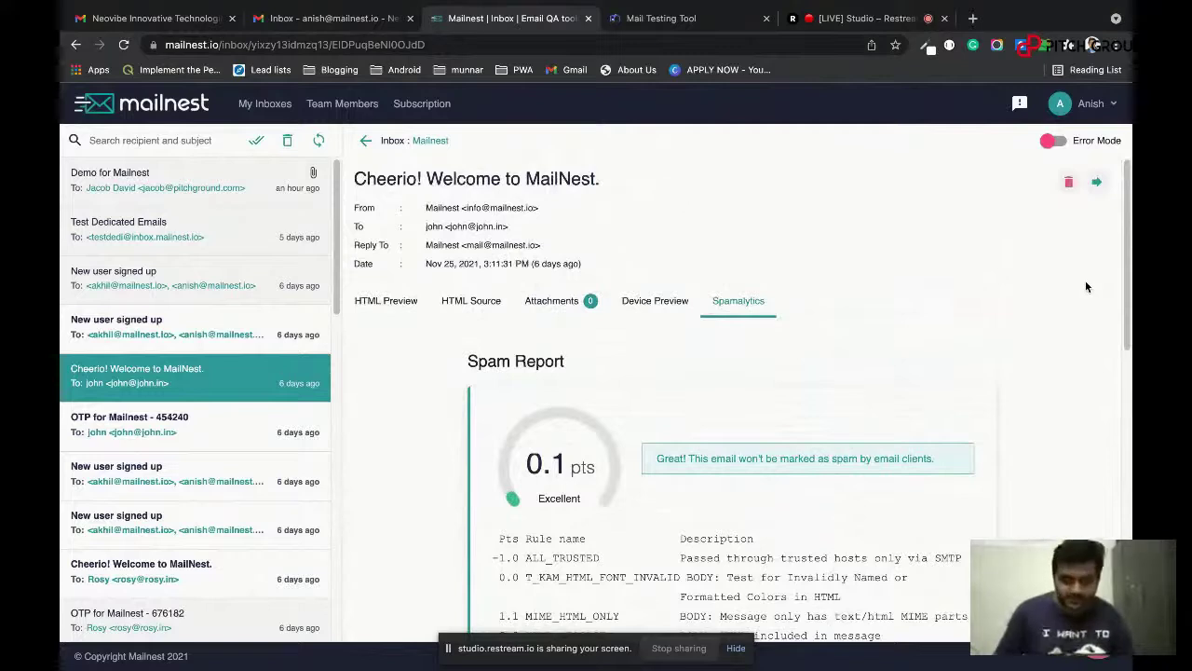
Return from the email to the Mailnest inbox's SMTP settings, and switch to the Restream Studio browser tab.
{"action": "left_click", "coordinate": [367, 142]}
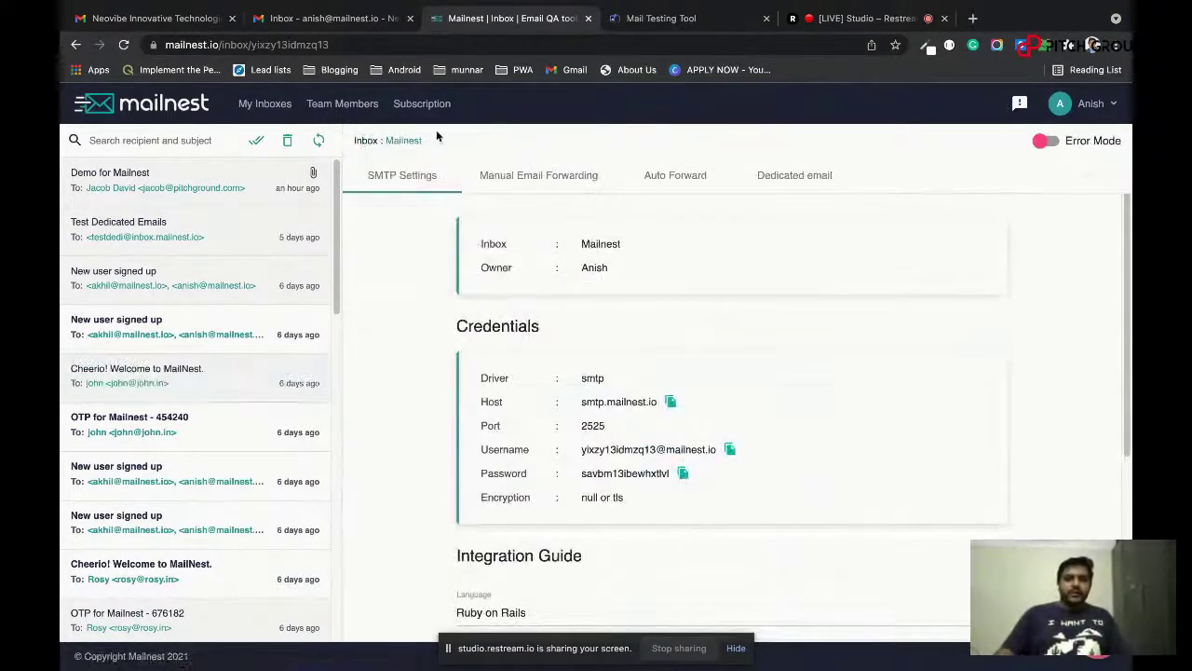
{"action": "left_click", "coordinate": [829, 13]}
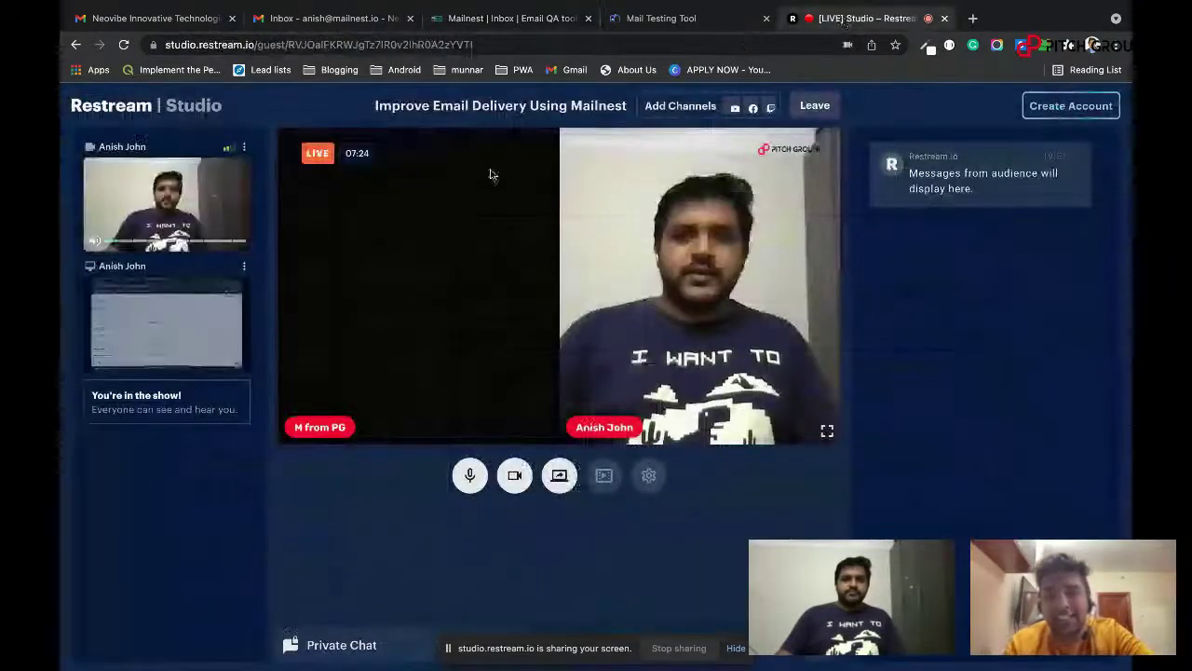